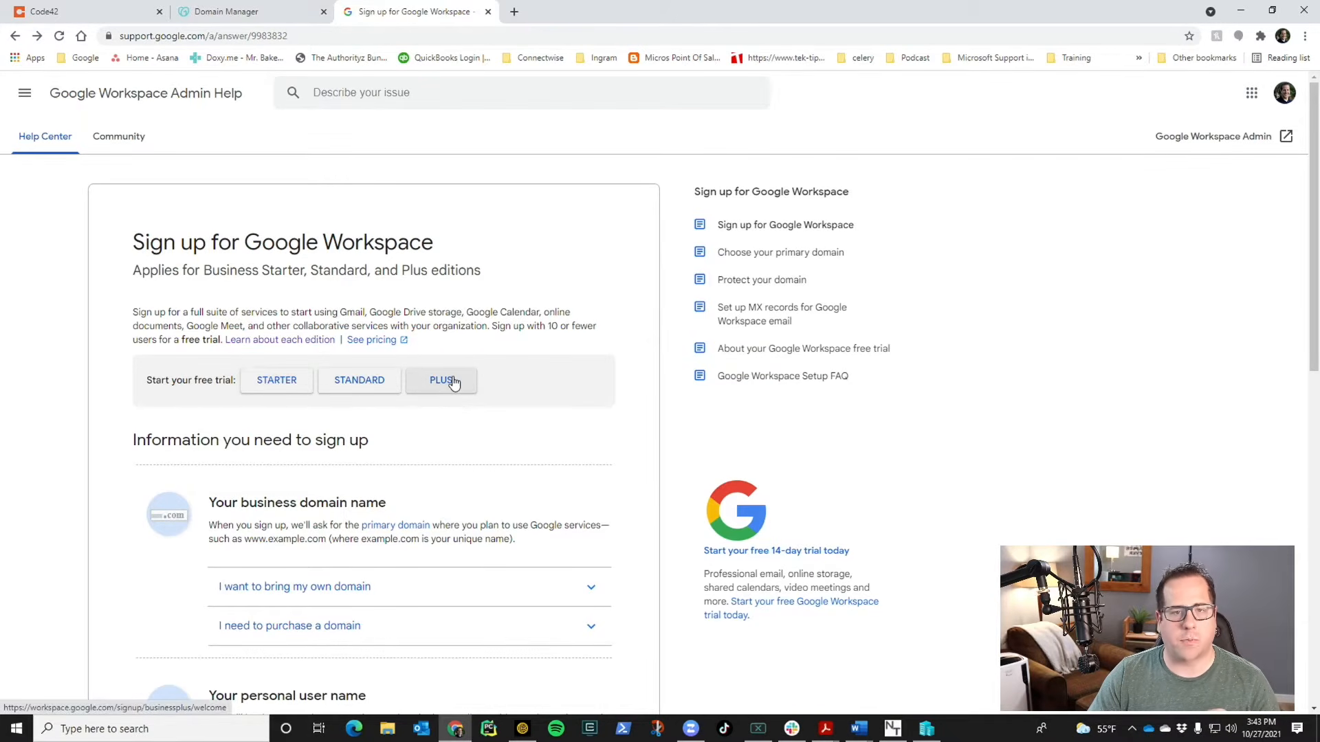
- Choose STARTER beside 'Start your free trial' in the sign-up help article
click(279, 383)
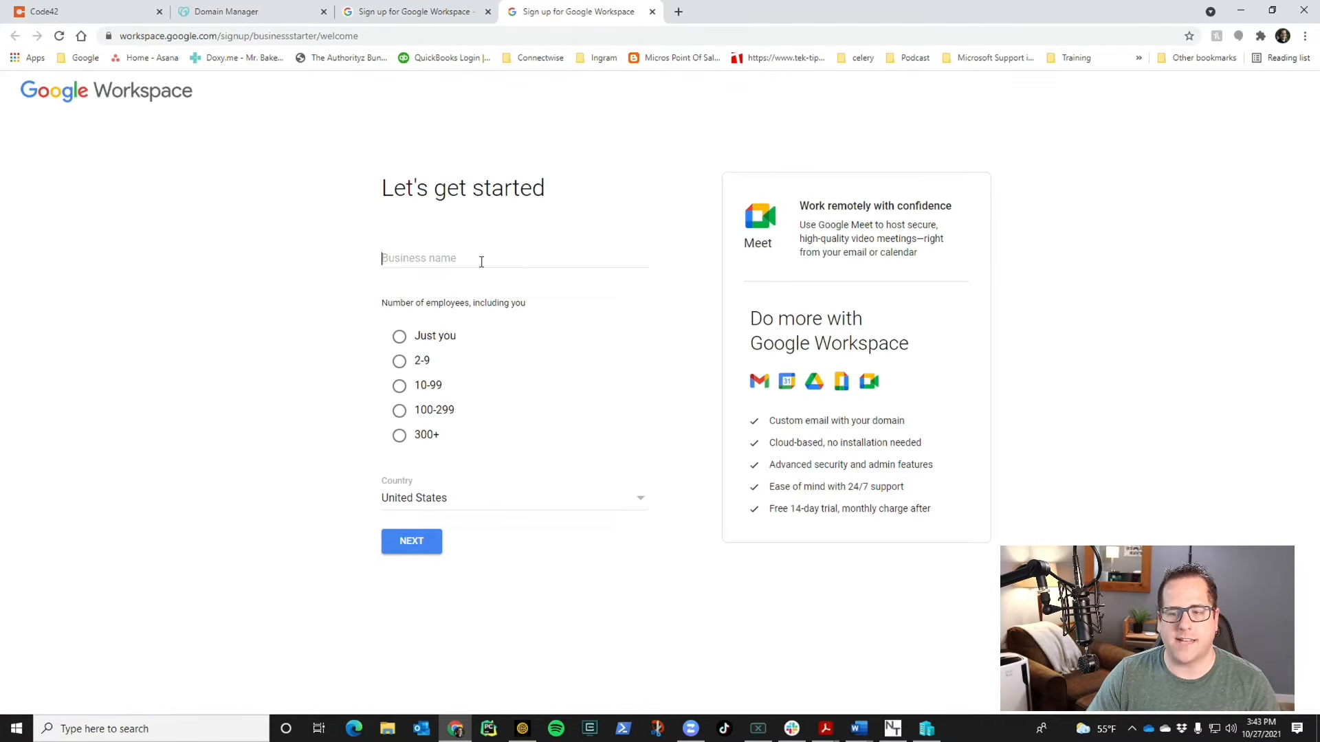
- Enter NextTech Consultants as the business, with 2-9 employees, located in the United States
click(481, 262)
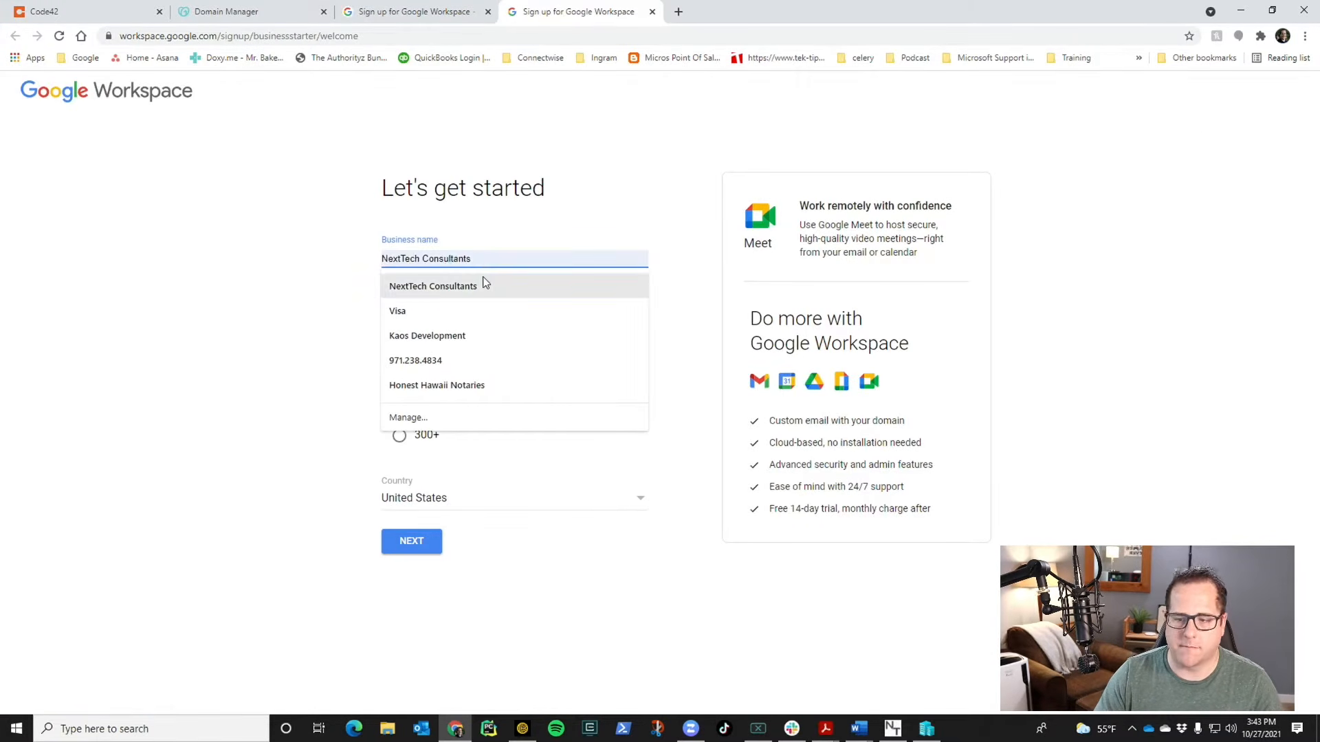
click(481, 286)
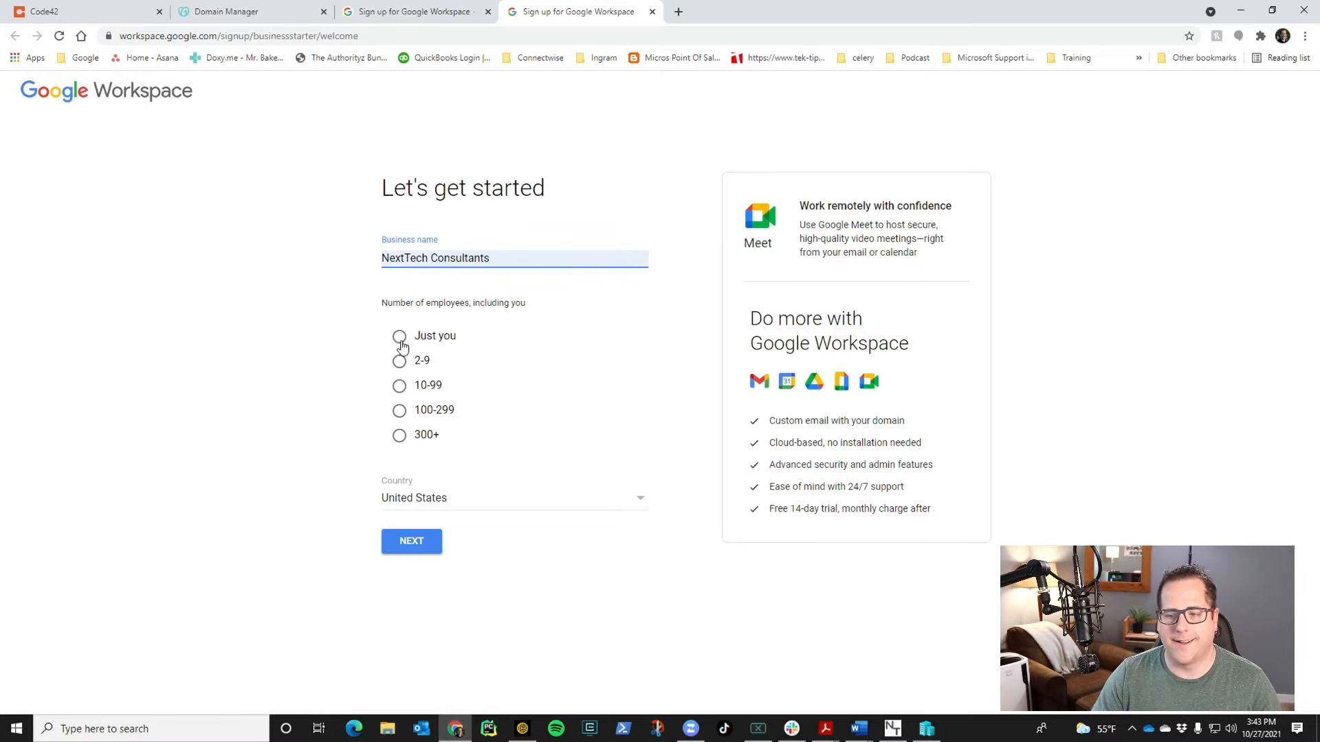
click(399, 360)
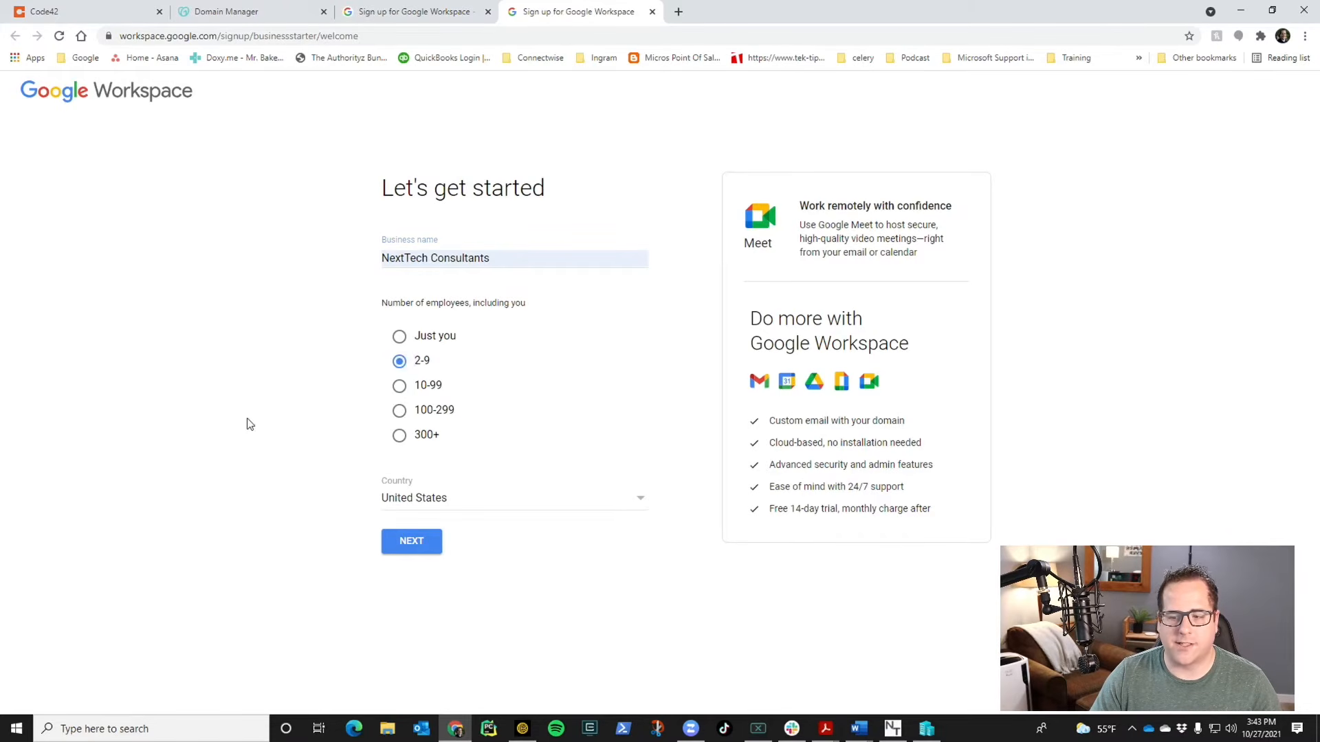
click(642, 502)
click(691, 495)
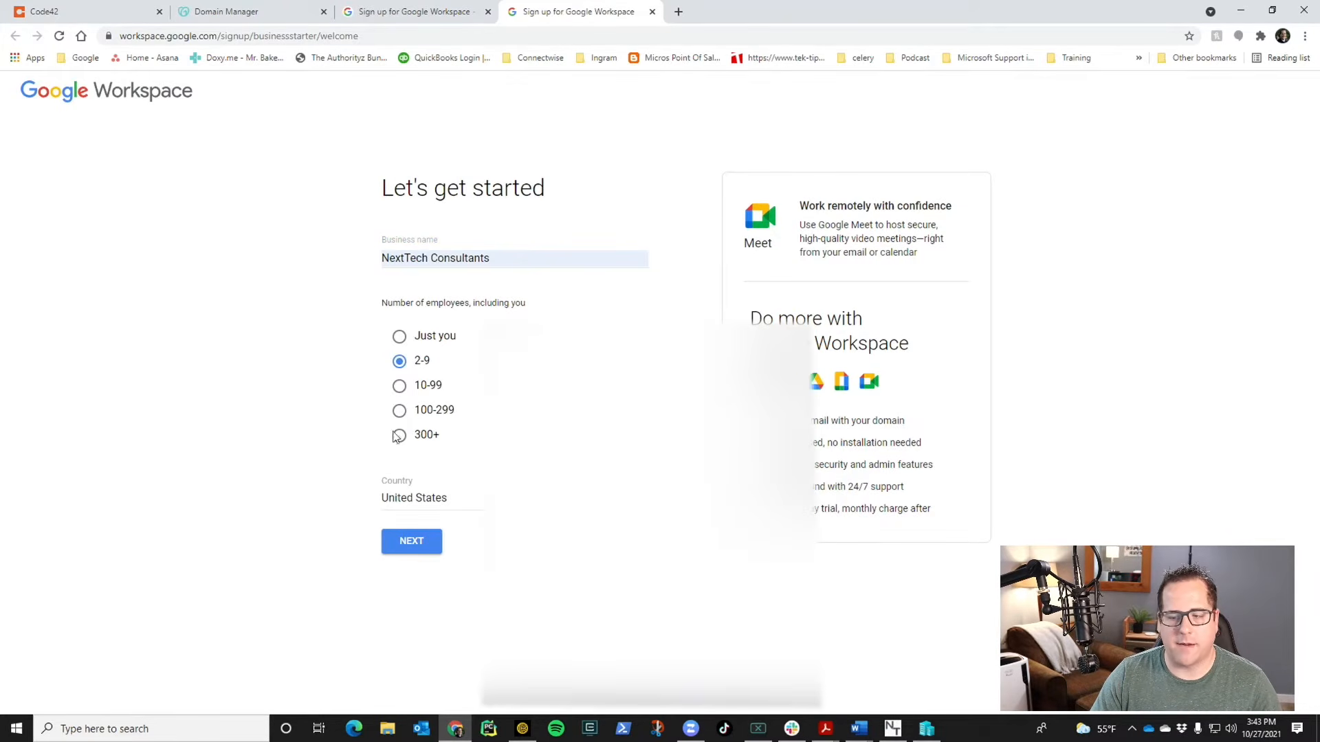
click(413, 541)
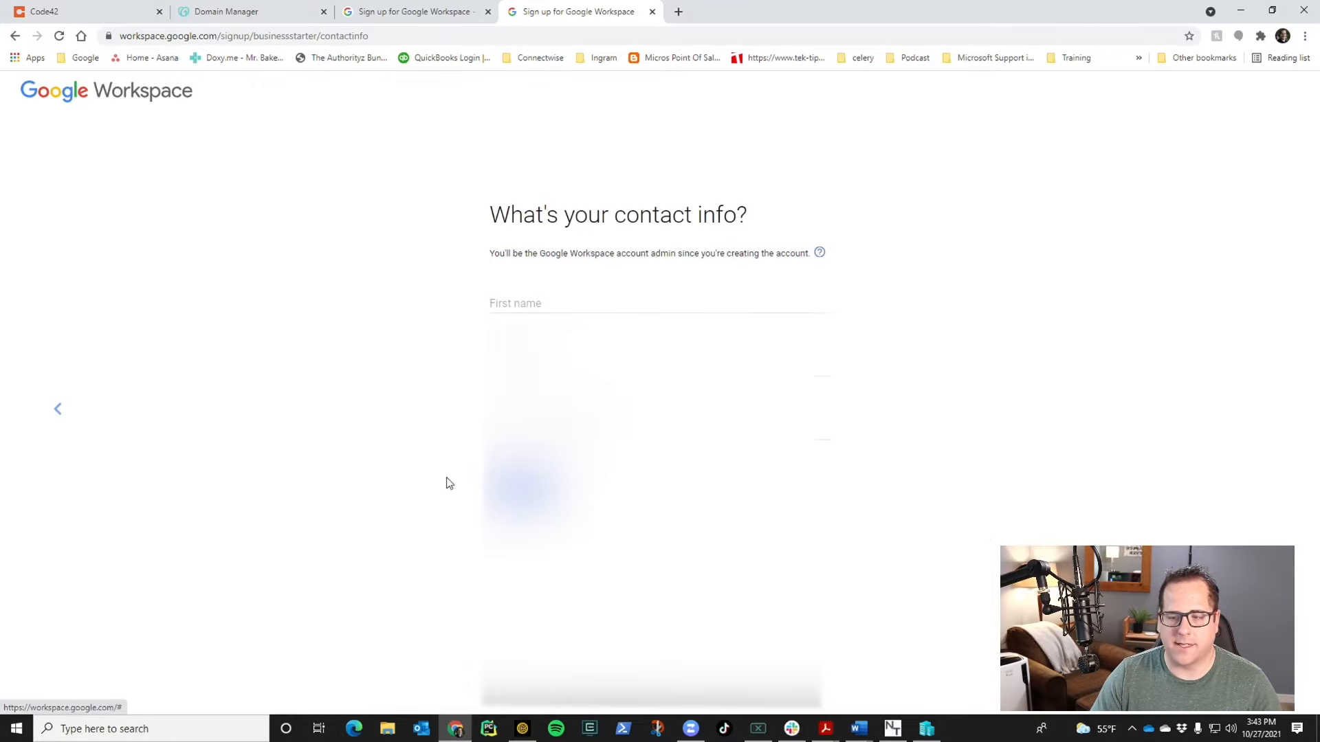
- Fill in the admin's first name, last name and email address, then submit them
click(545, 301)
text(Joseph)
key(BackSpace)
key(BackSpace)
key(BackSpace)
text(iah)
key(Tab)
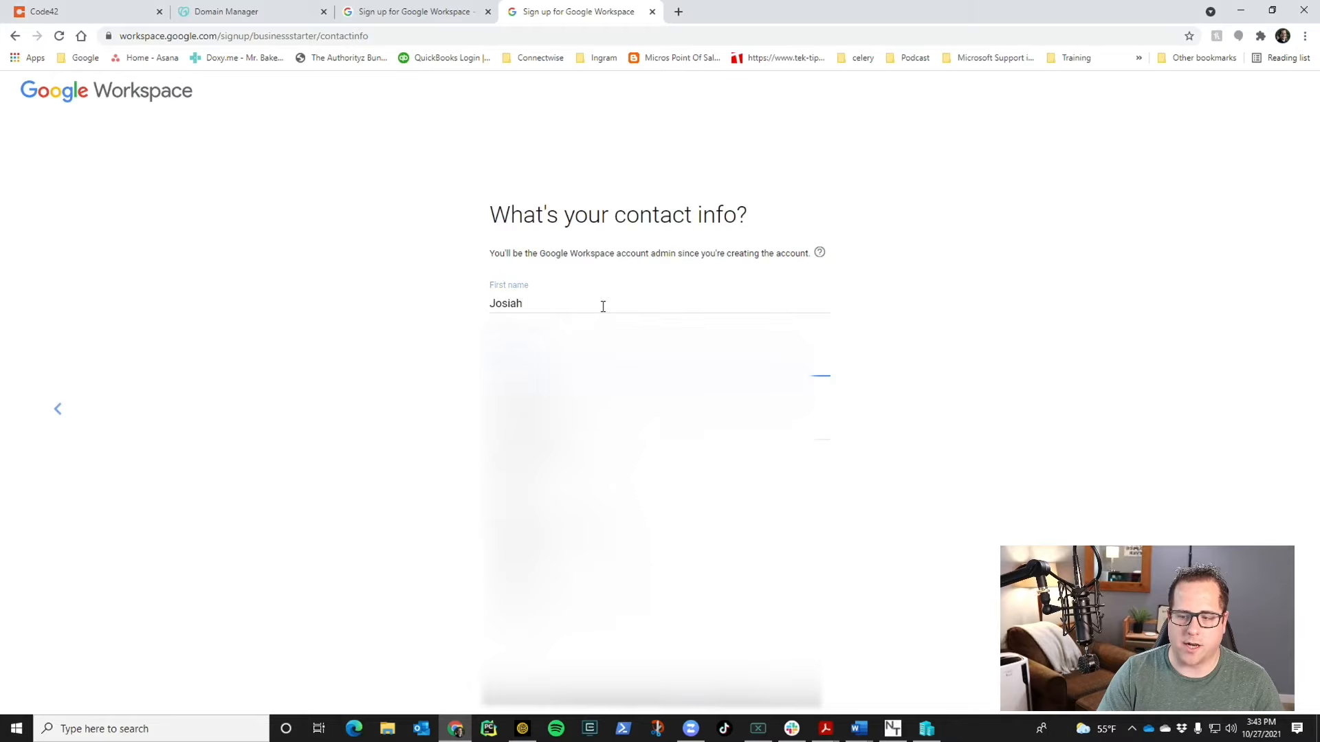
key(Tab)
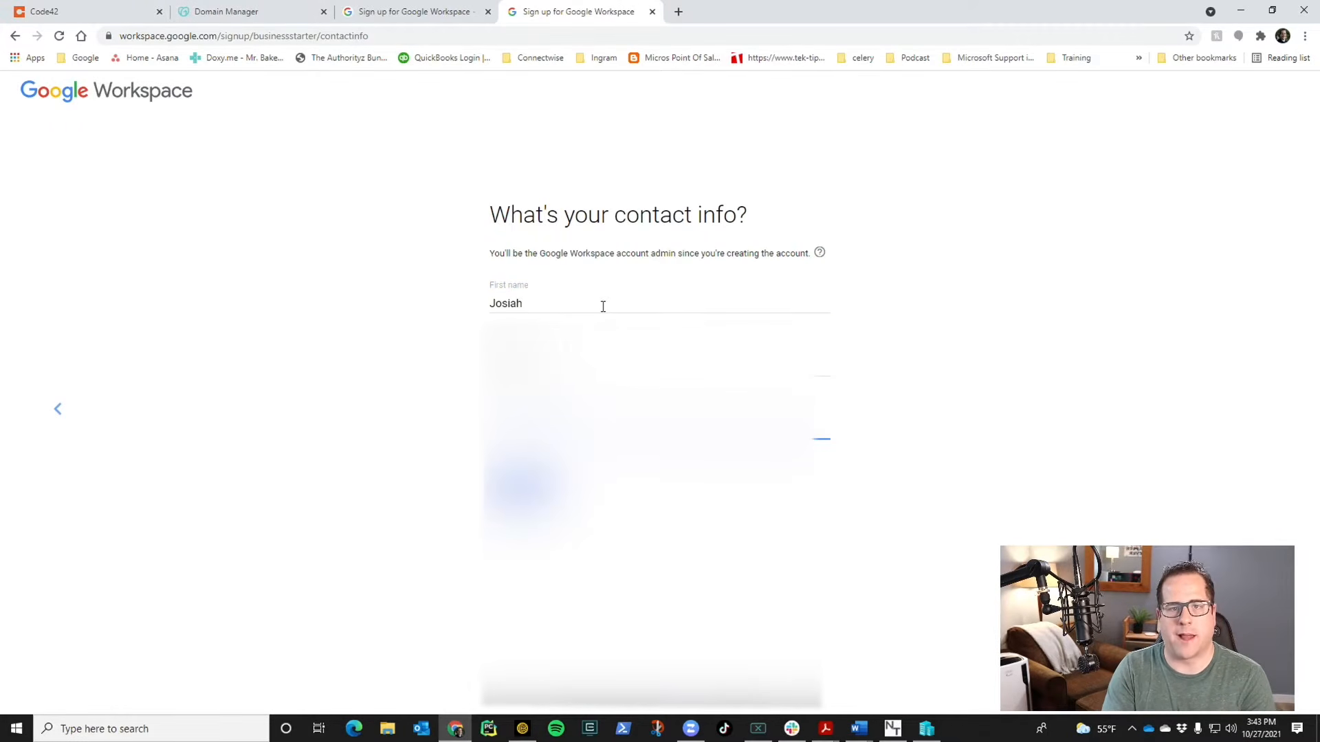
key(Return)
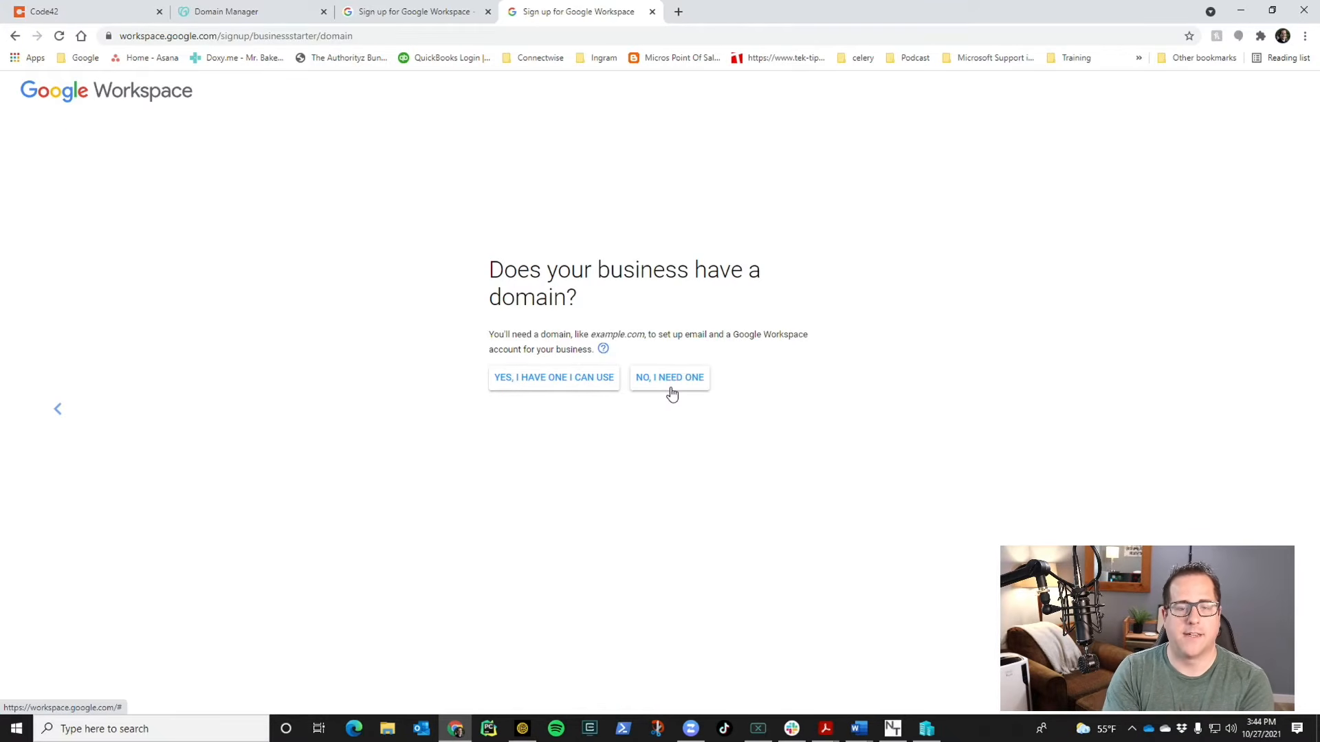
- Use the existing domain nexttechnt.com and decline product tips for users
click(570, 378)
click(588, 380)
text(nexttechnt.com)
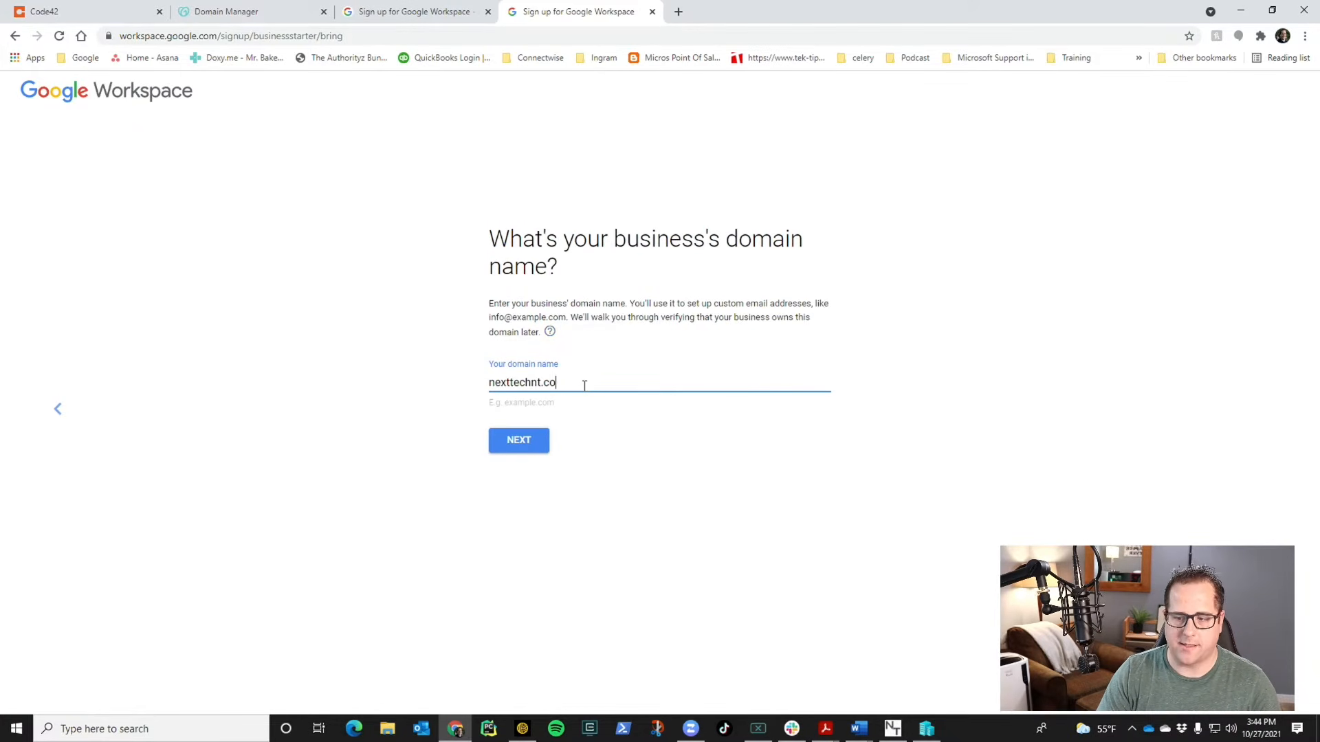
key(Return)
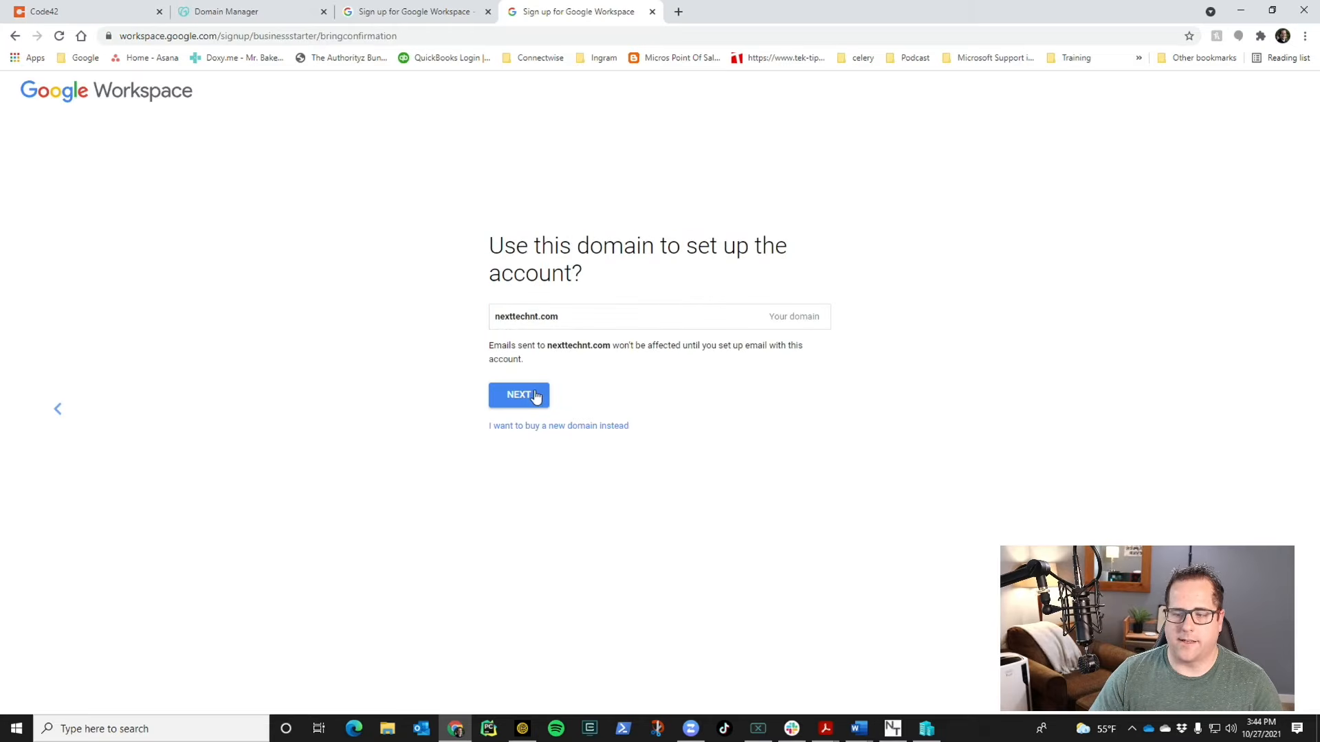
click(535, 397)
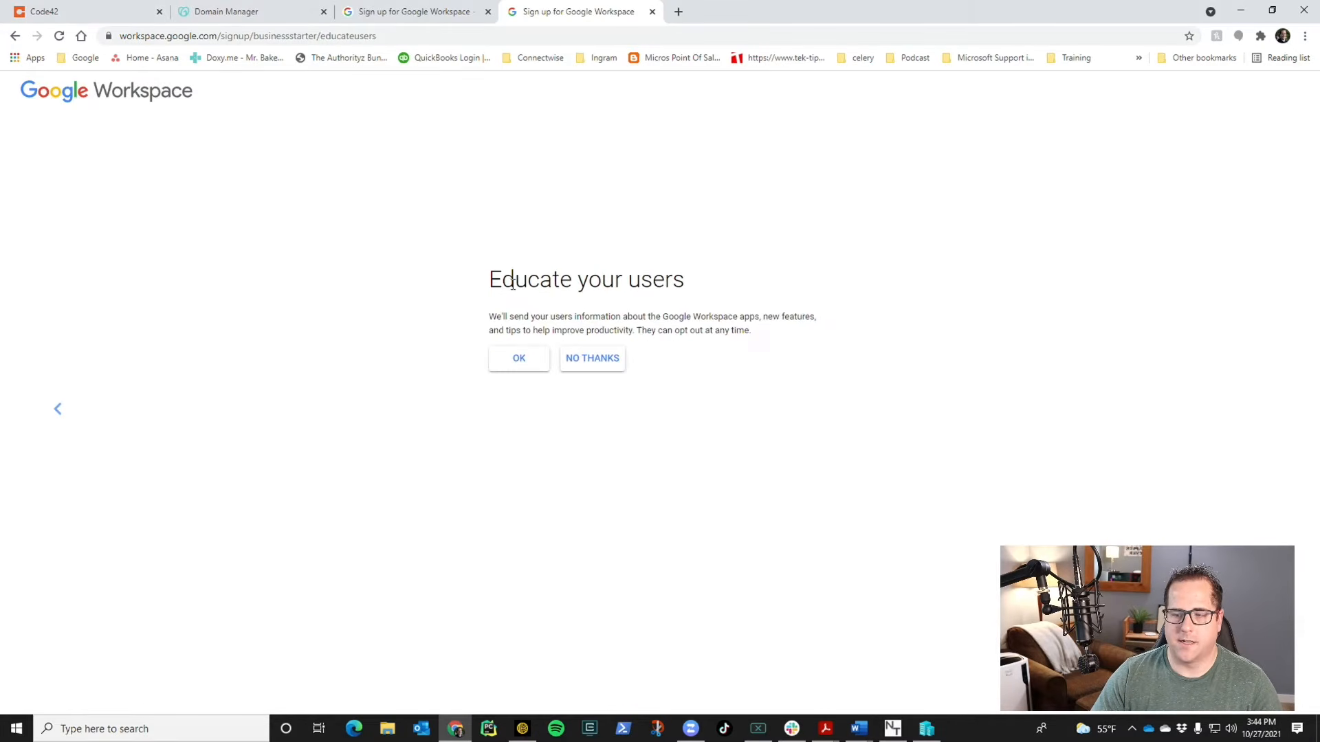
click(581, 369)
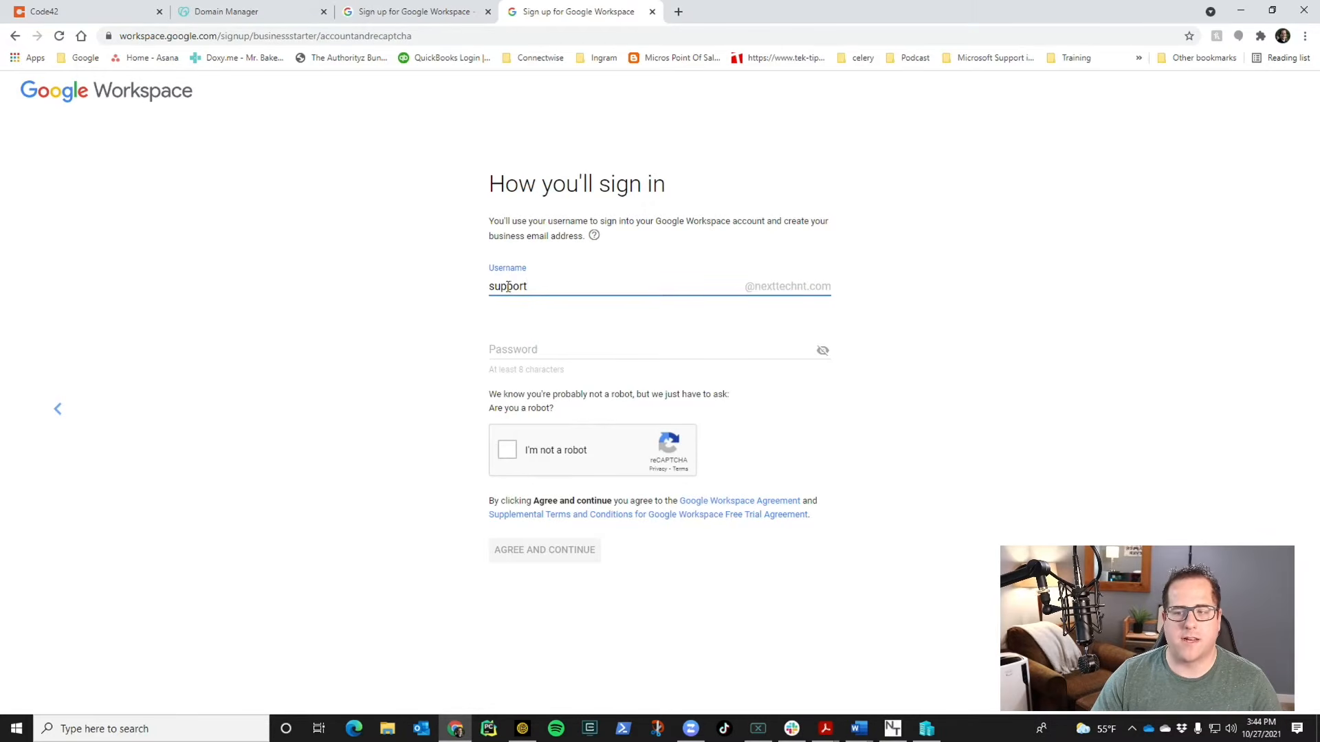
- Create the admin username and password, pass the reCAPTCHA, and agree to the terms
click(720, 350)
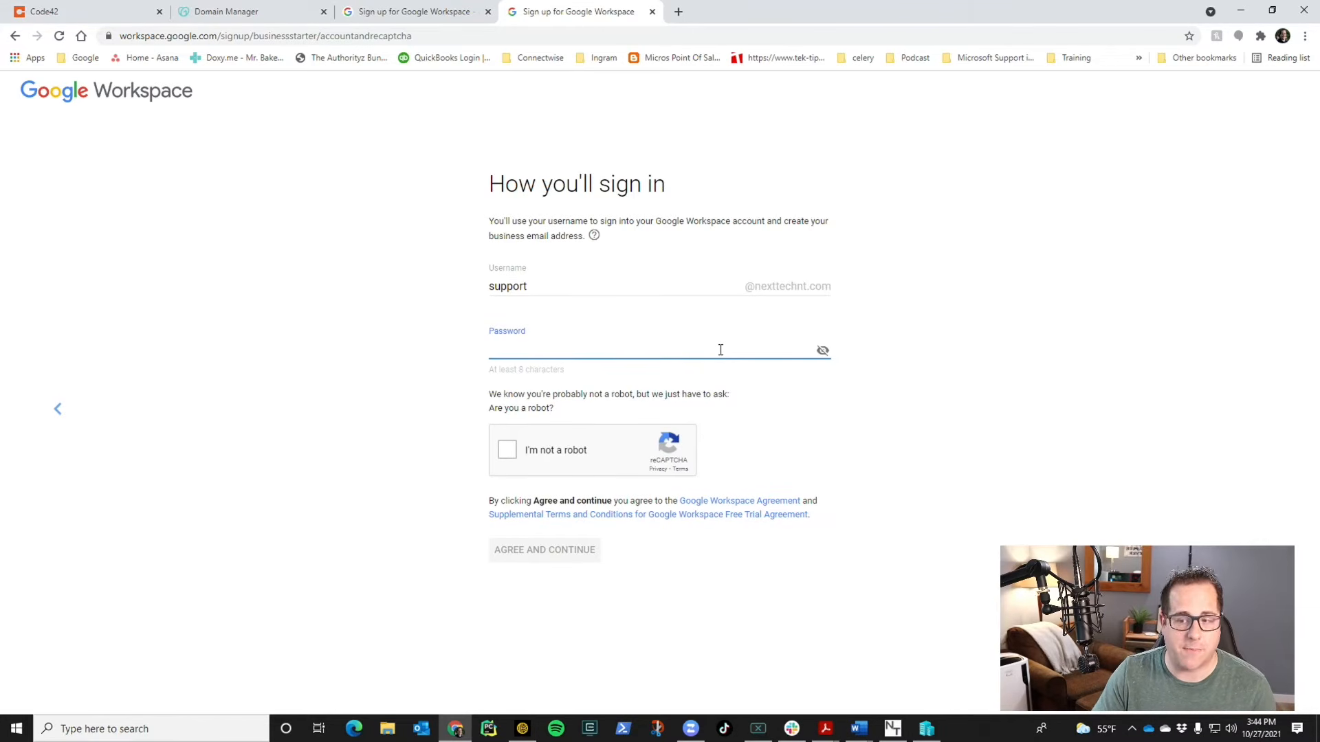
key(ctrl+v)
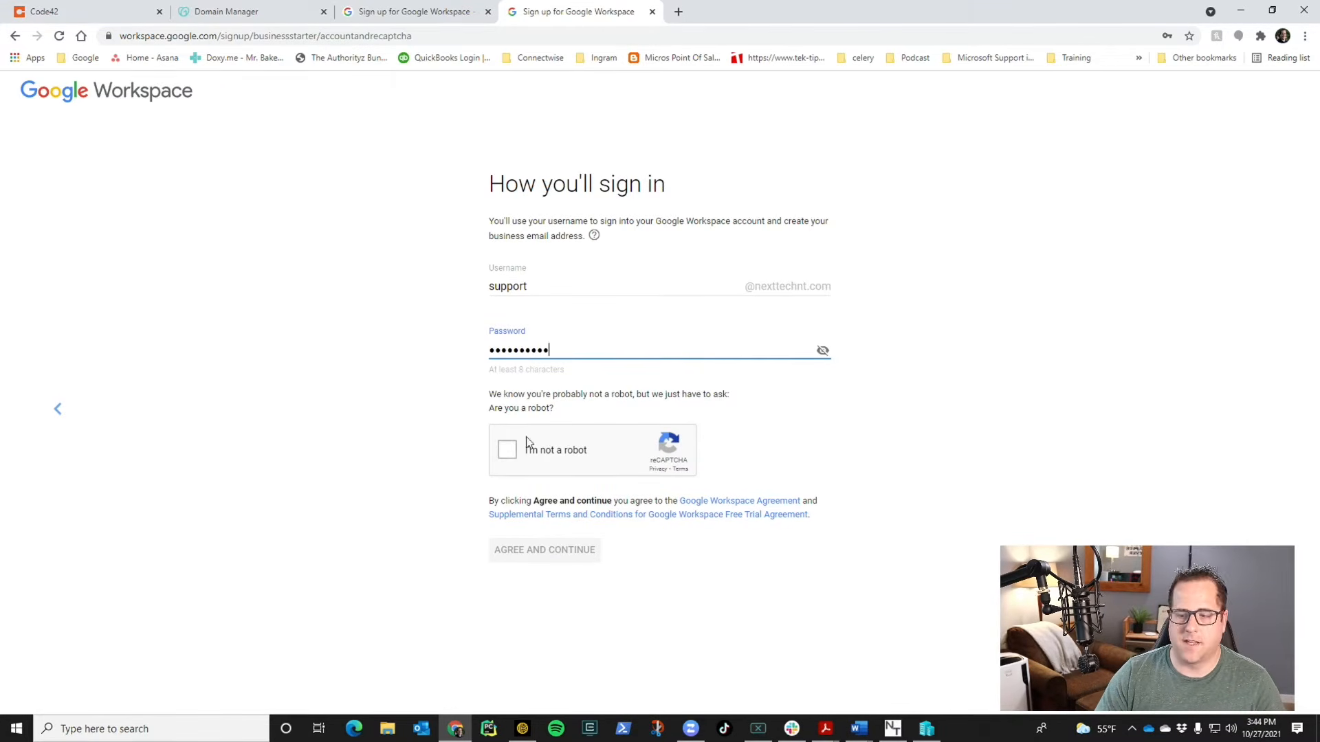
click(499, 464)
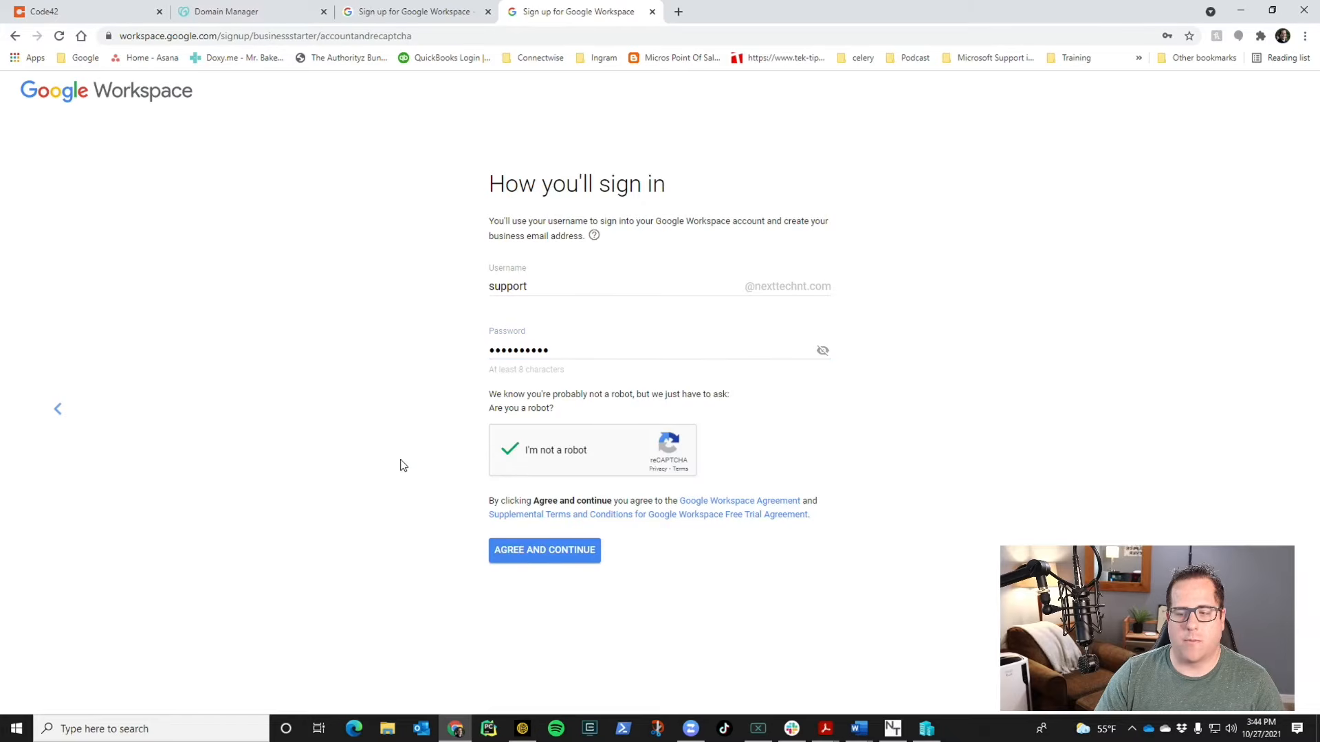
click(530, 550)
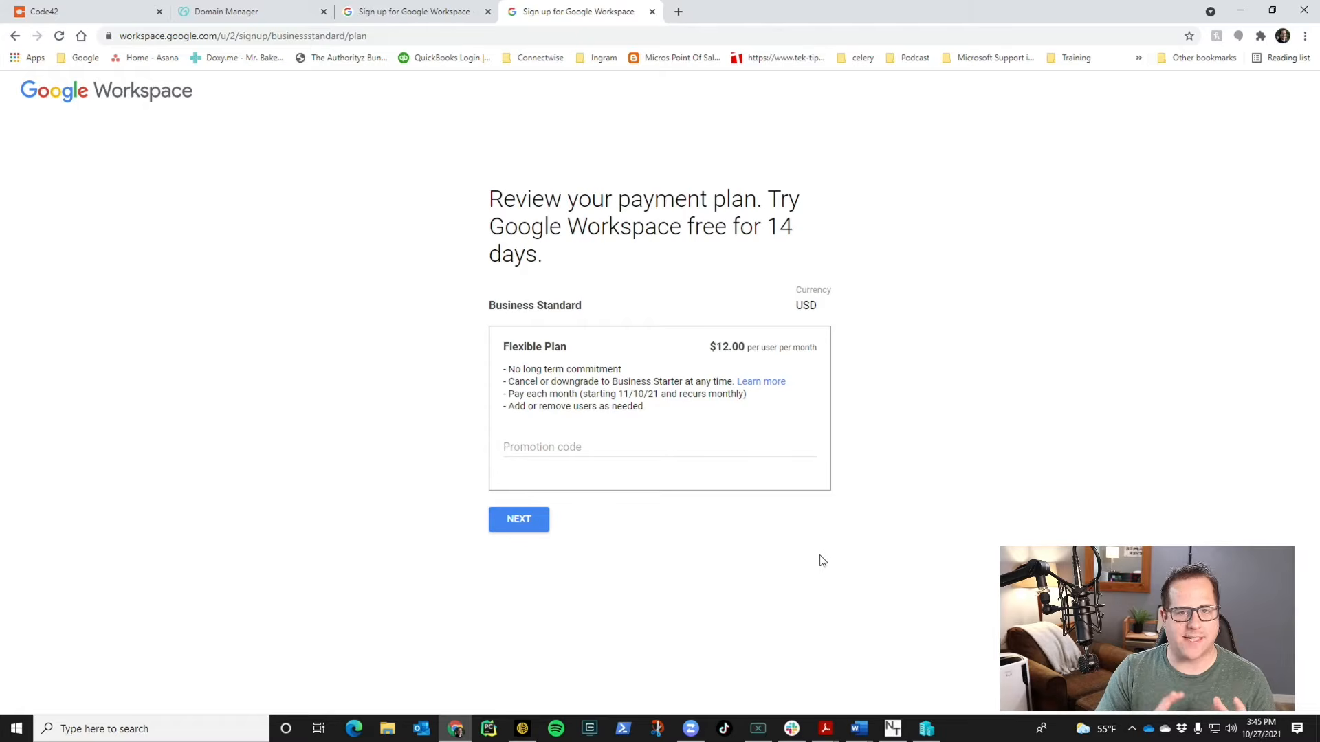
- Accept the Business Standard Flexible plan at $12.00 per user monthly and complete checkout
click(526, 526)
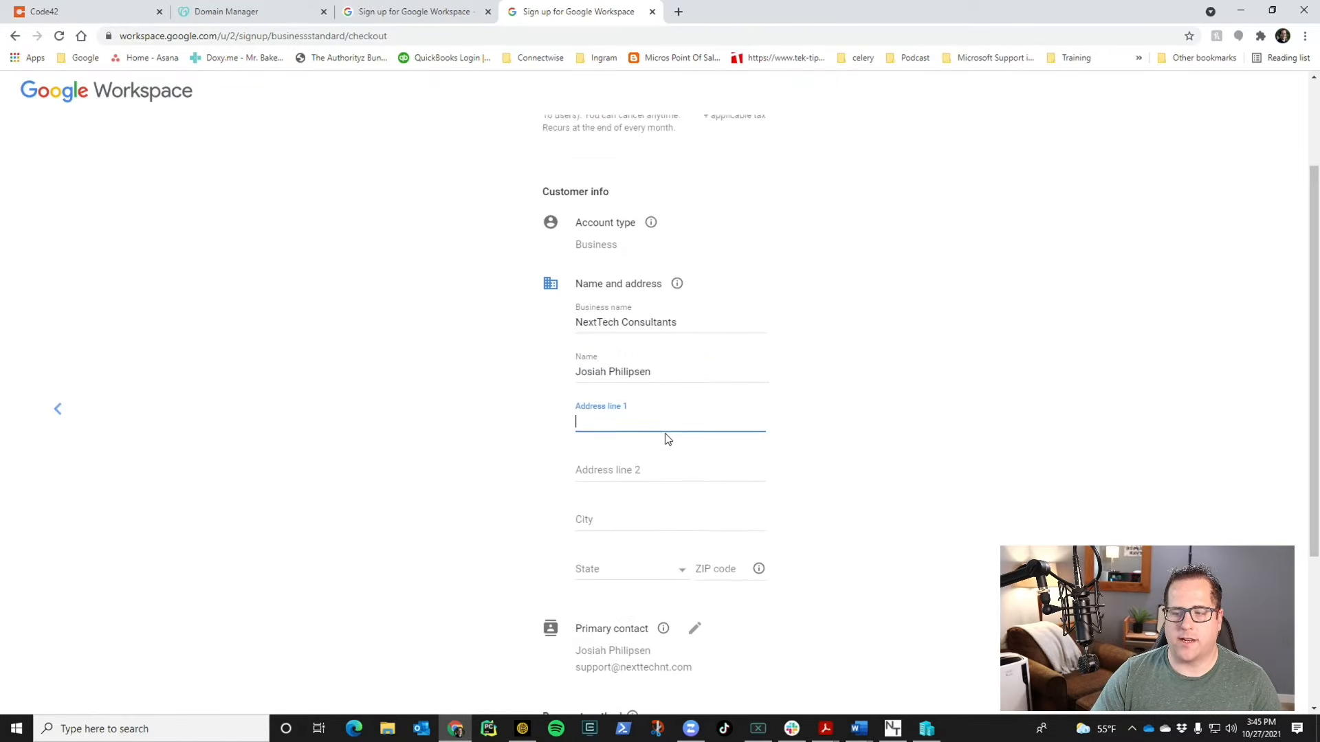
scroll(666, 439, down, 3)
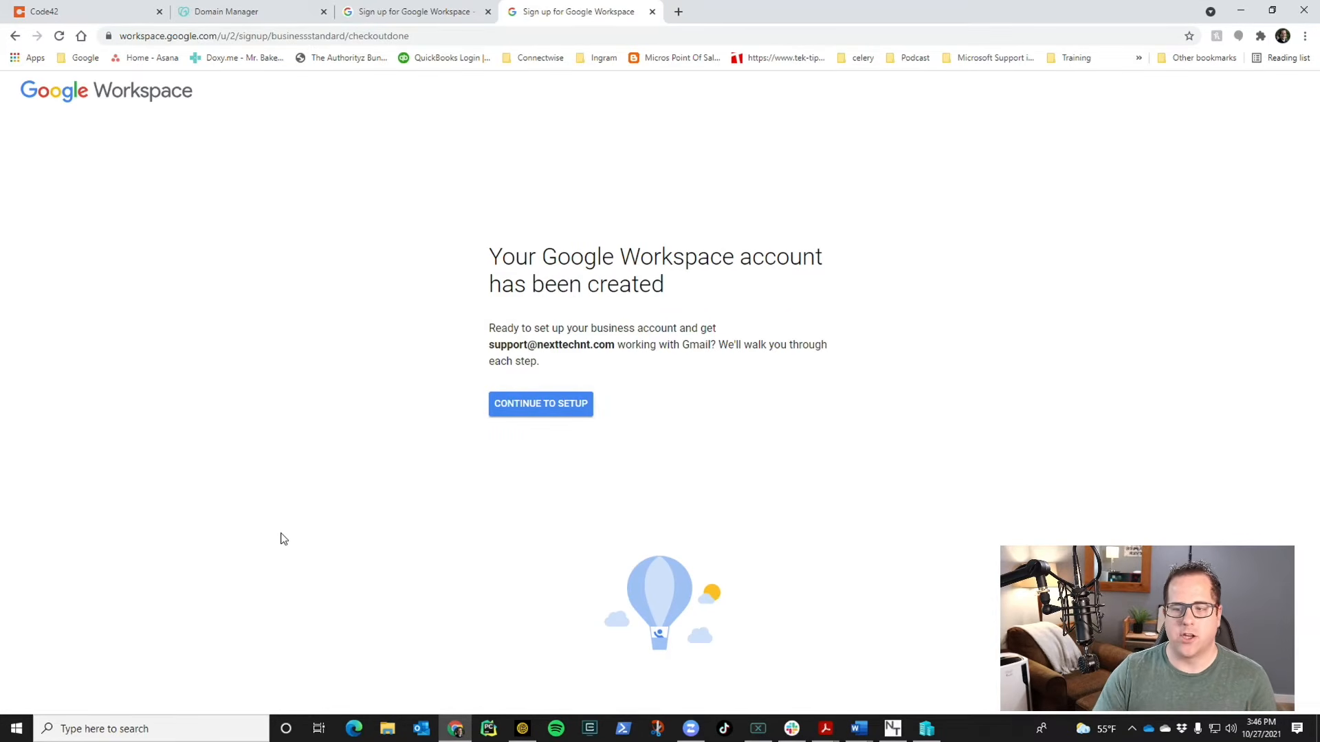
click(517, 412)
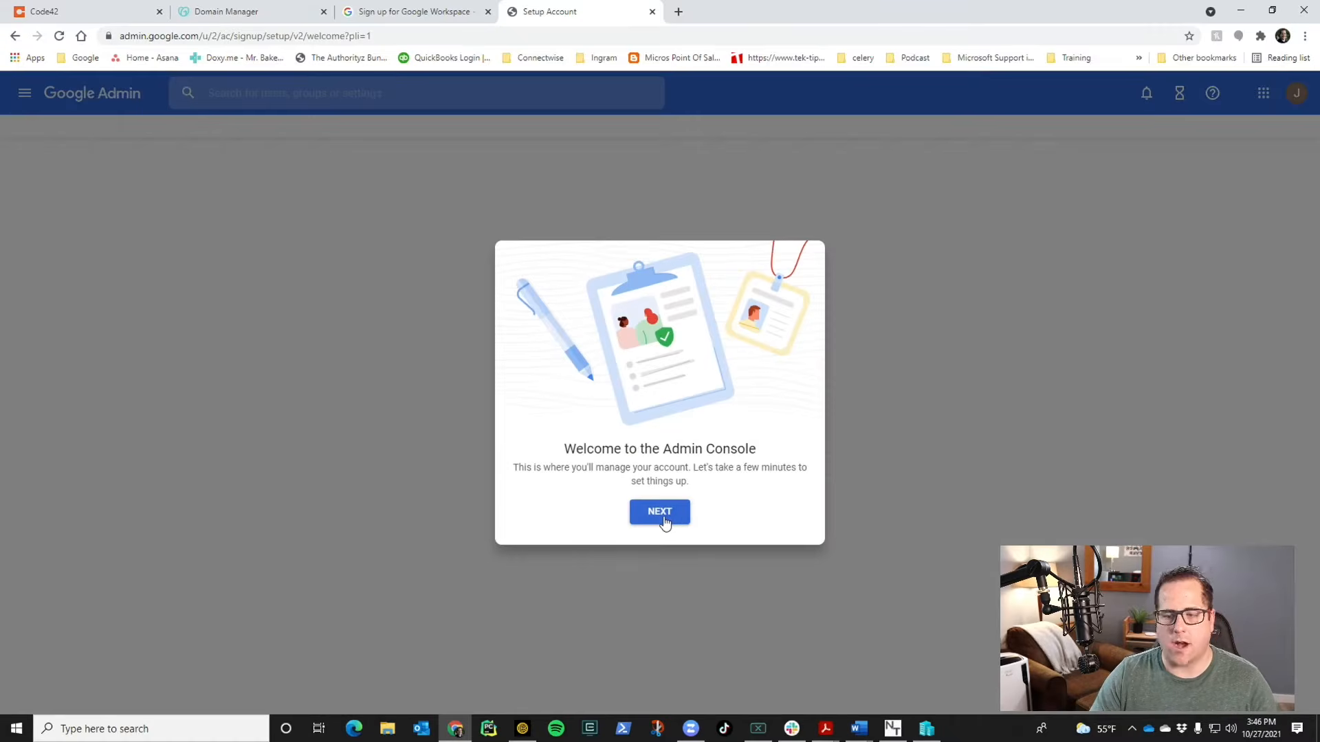
- Get past the Admin console welcome and start activating Gmail for nexttechnt.com
click(661, 517)
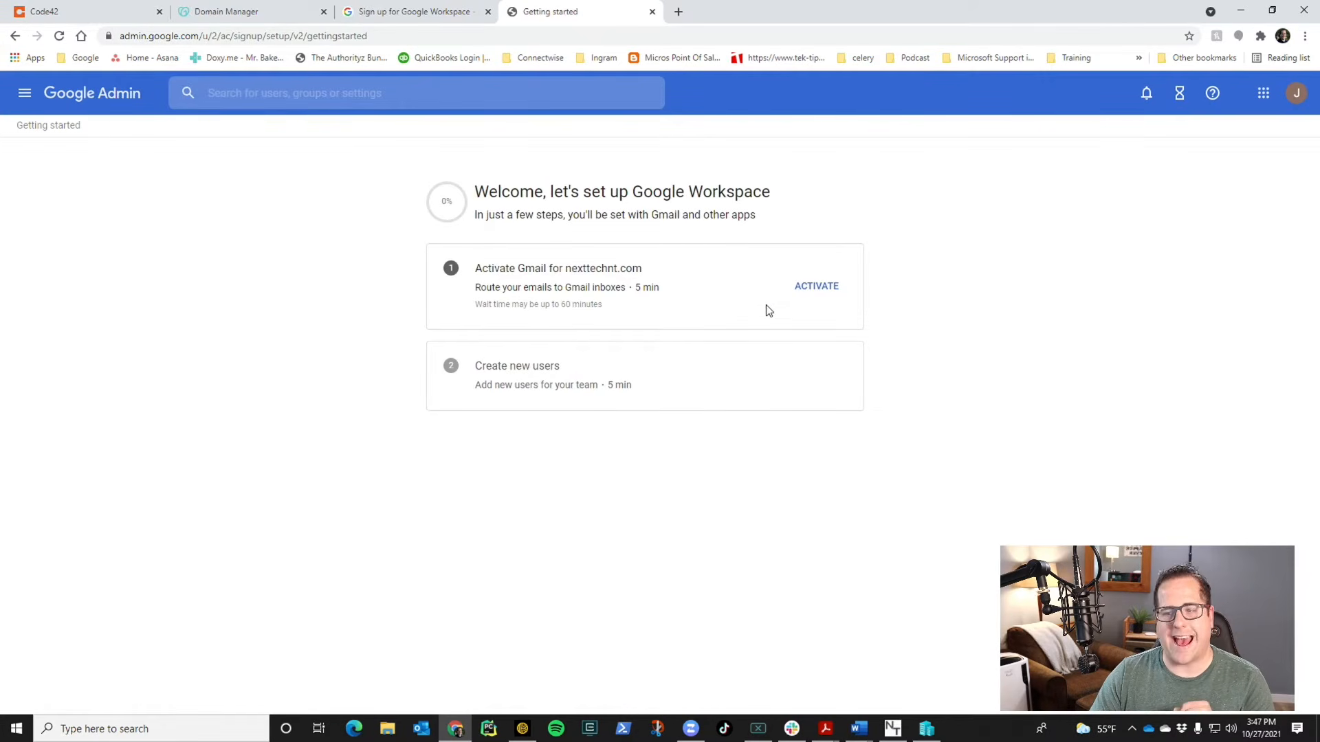
click(801, 292)
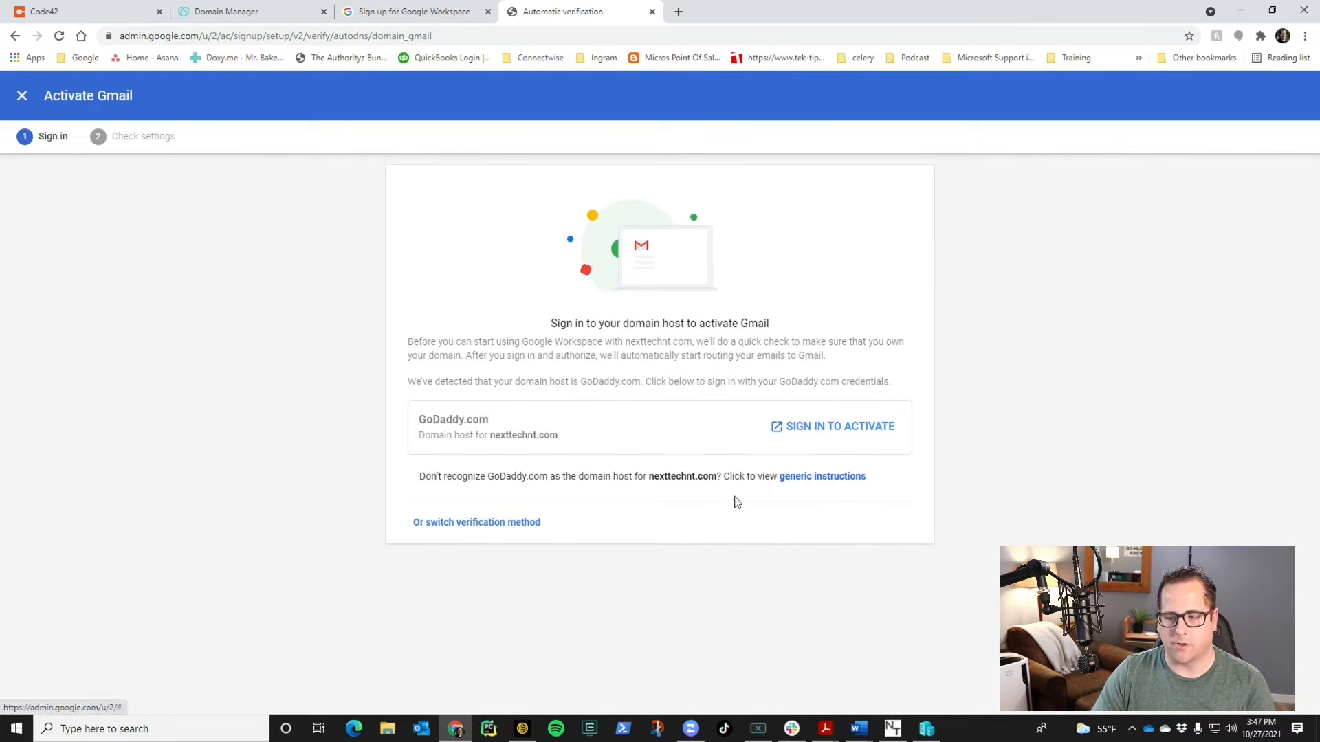
- Switch to the generic MX instructions and copy the ASPMX.L.GOOGLE.COM server value
click(415, 531)
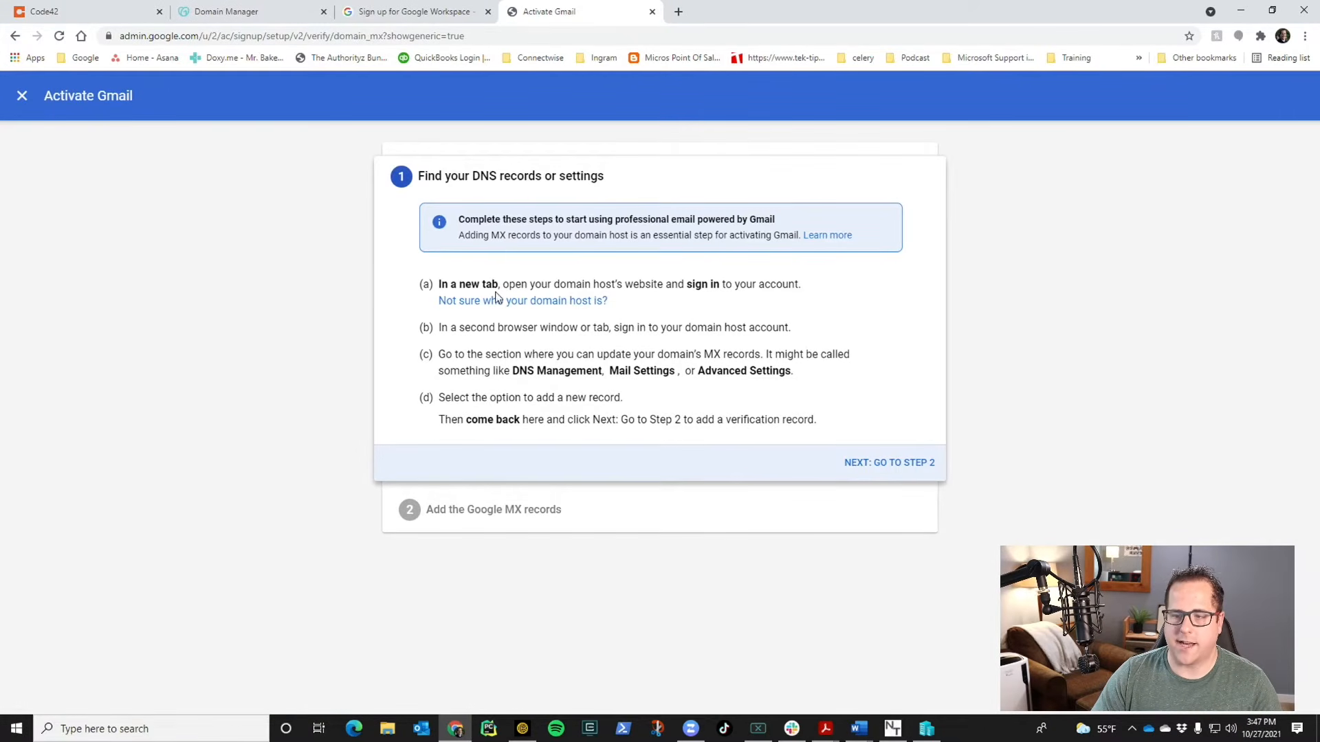
click(908, 465)
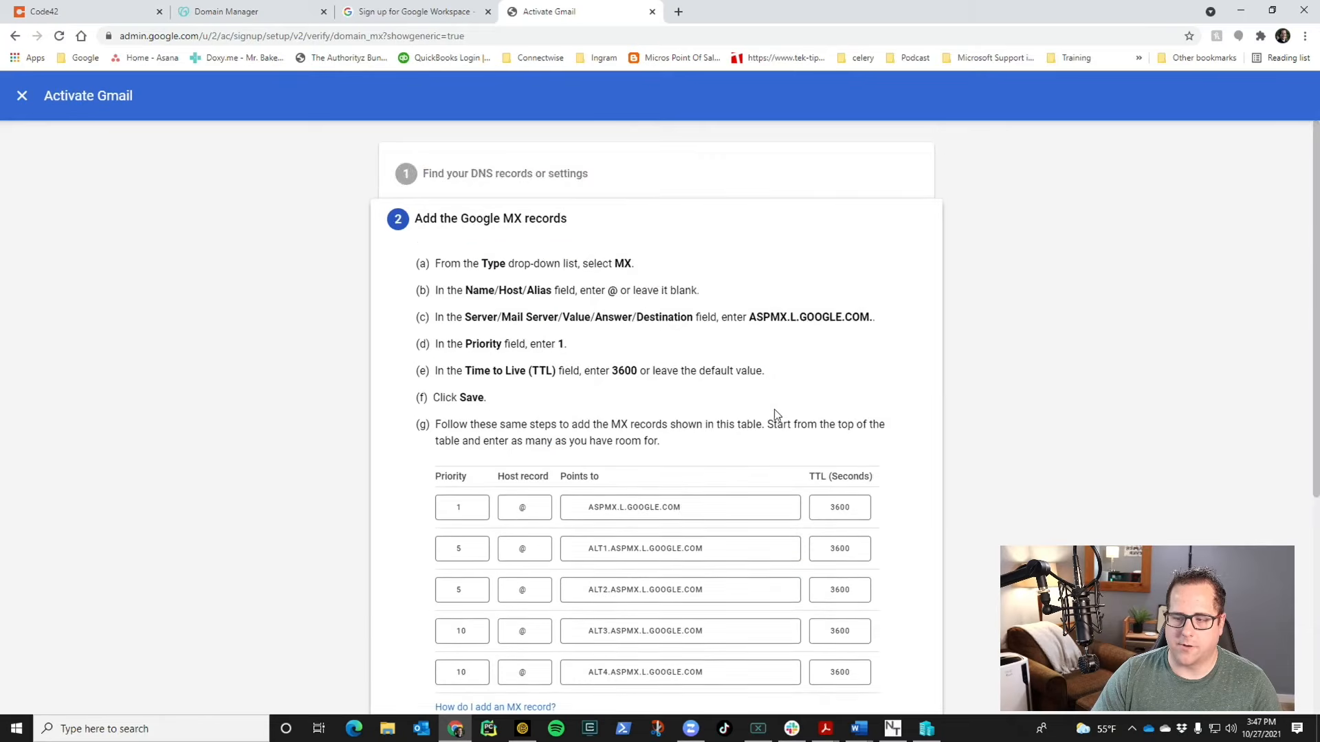
scroll(877, 481, down, 1)
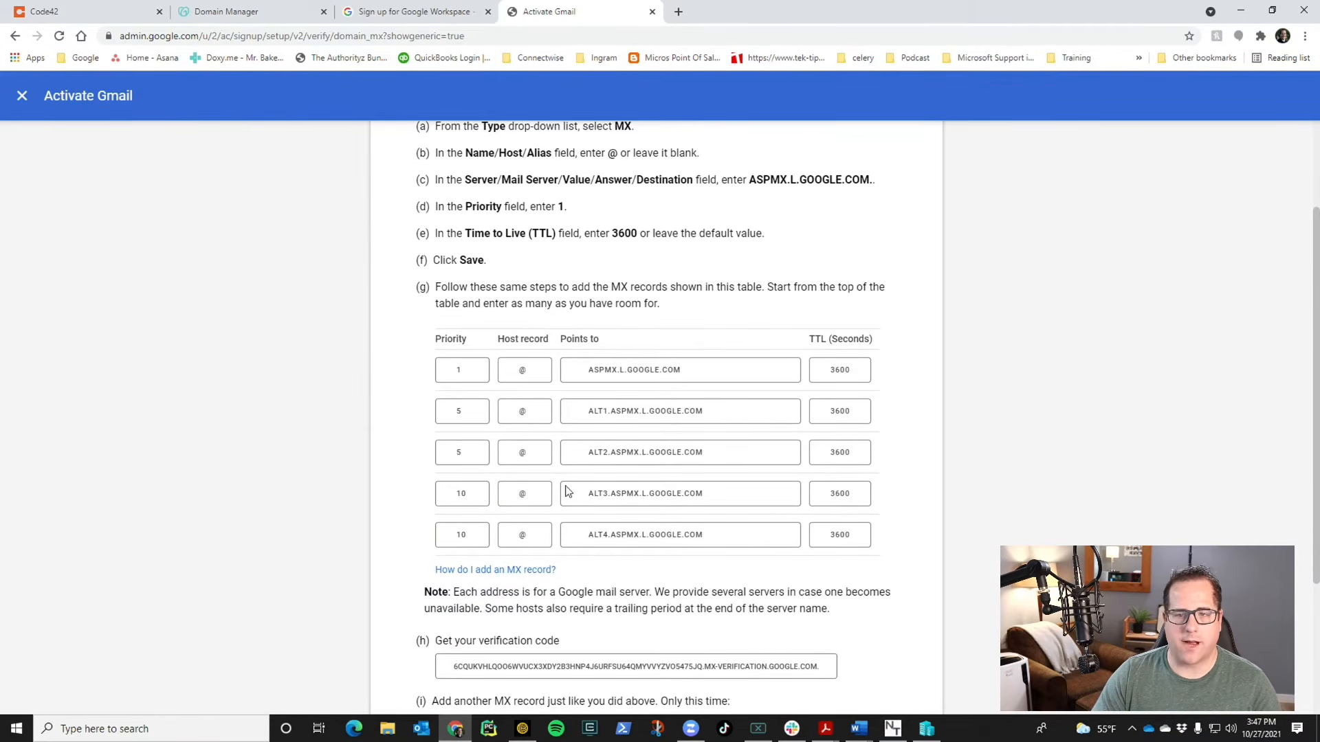
drag(681, 369, 663, 370)
click(663, 370)
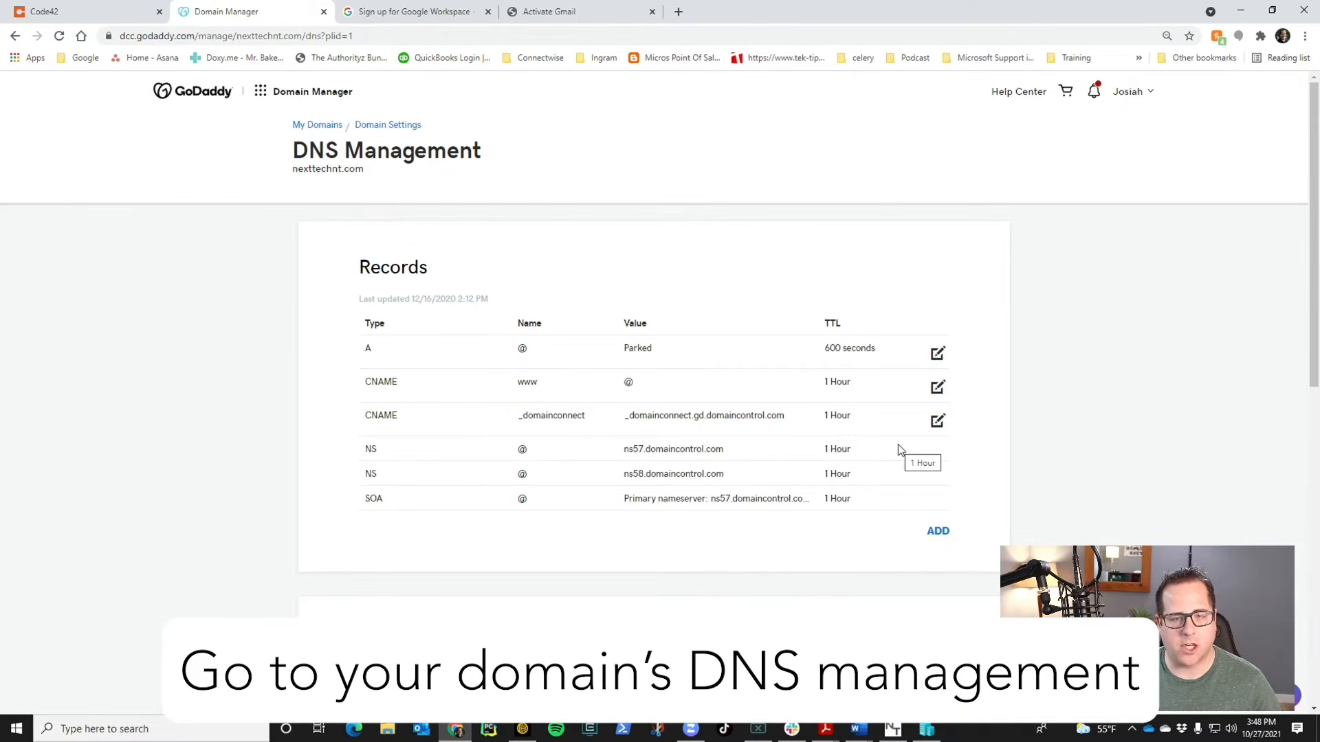
- Add a new MX record for host @ with aspmx.l.google.com as its value
click(939, 538)
click(537, 565)
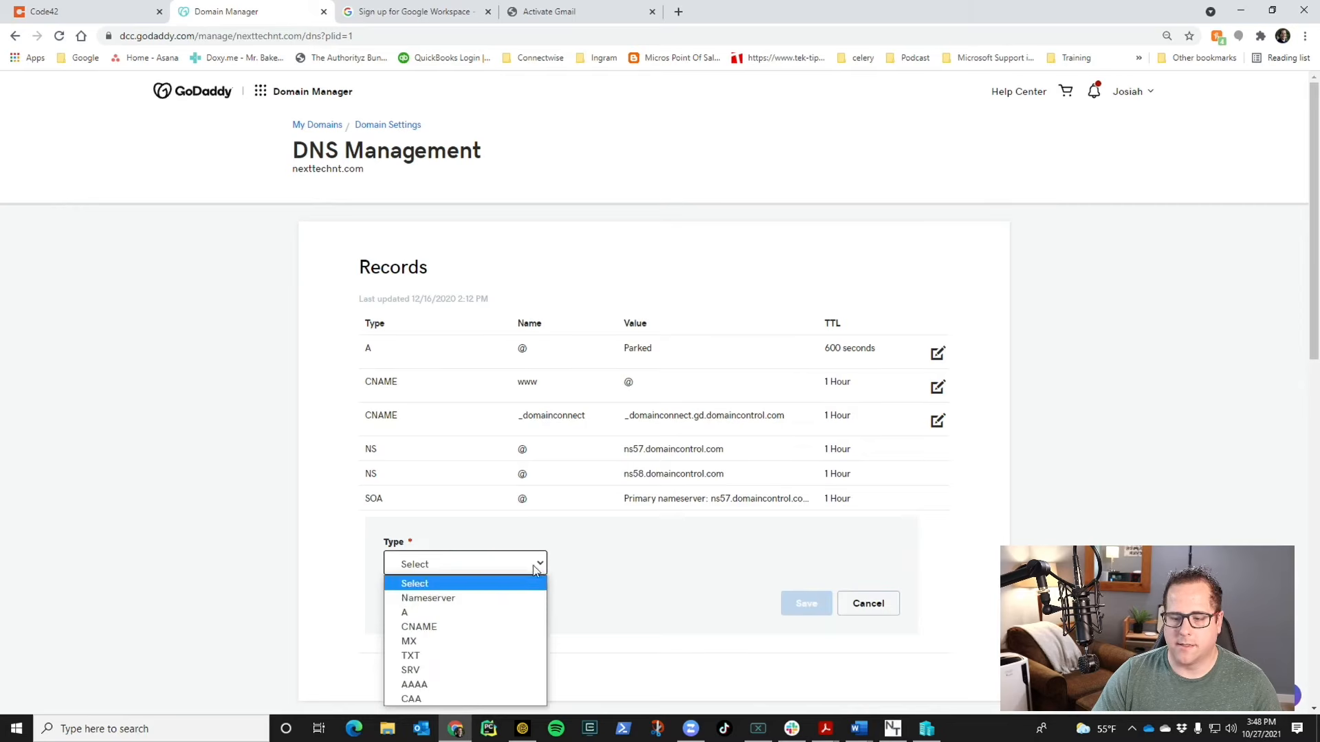
click(486, 642)
click(604, 565)
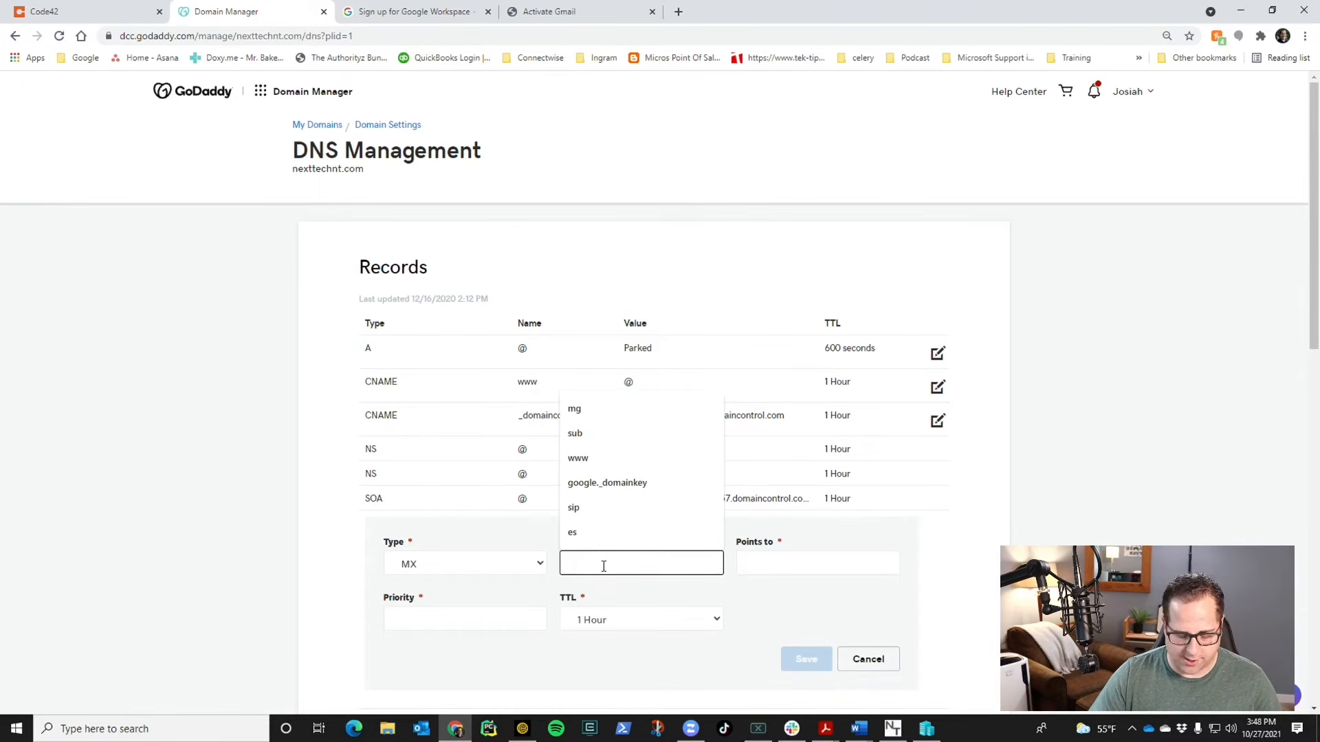
text(@)
key(Tab)
key(ctrl+v)
- Close the sign-up help tab, copy ALT1.ASPMX.L.GOOGLE.COM, and save the first record at priority 1
click(383, 12)
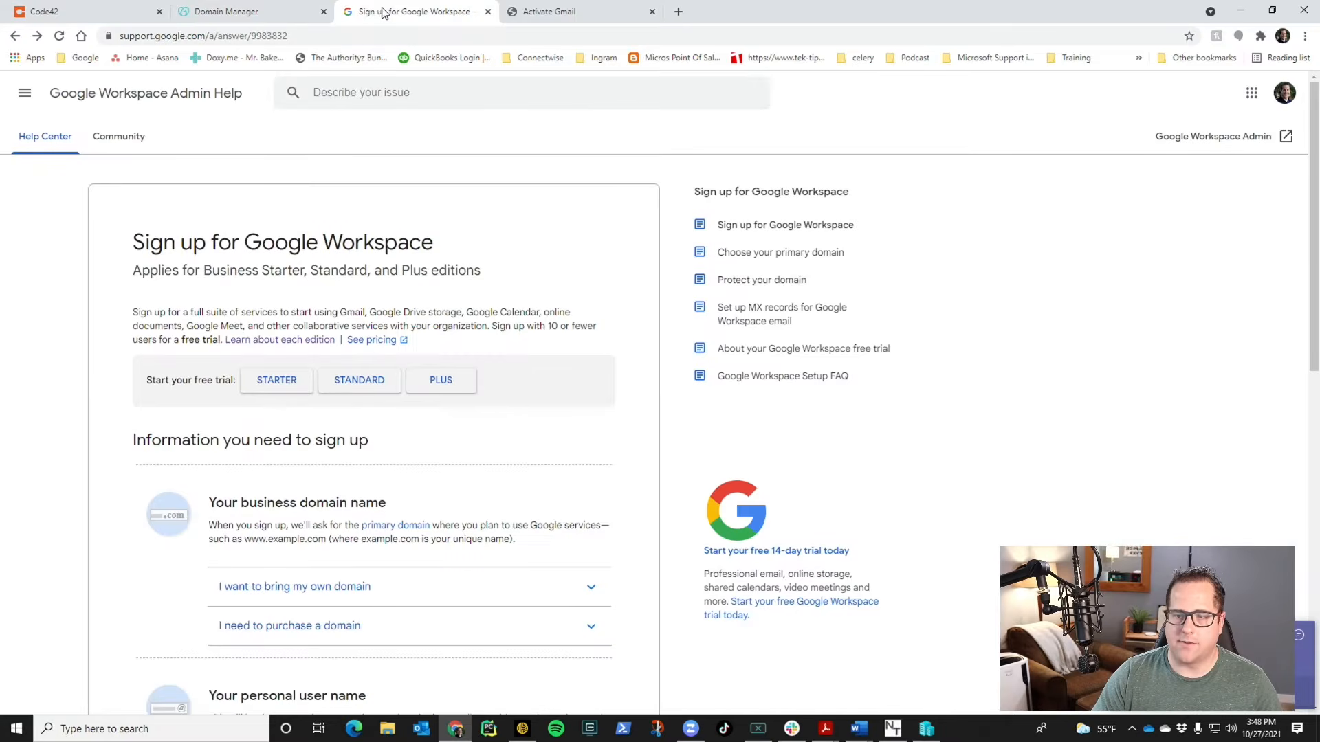
click(550, 11)
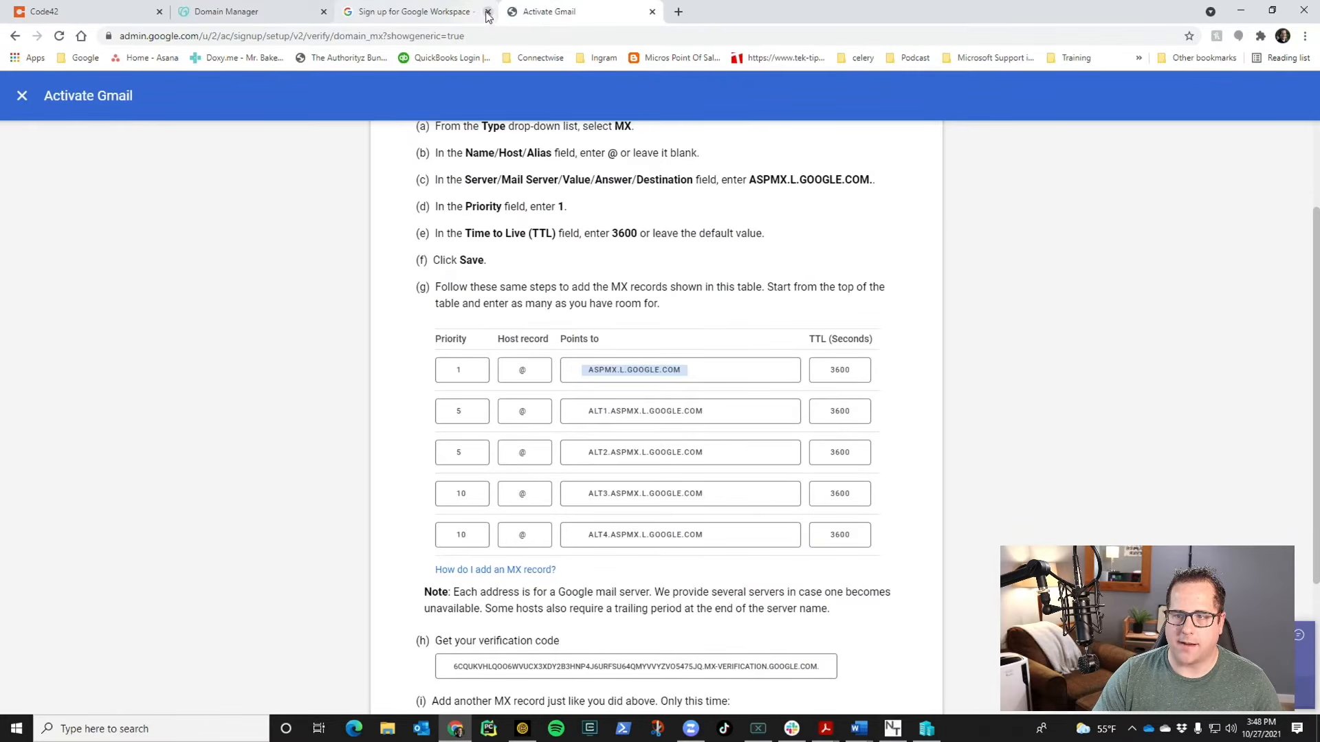
click(488, 12)
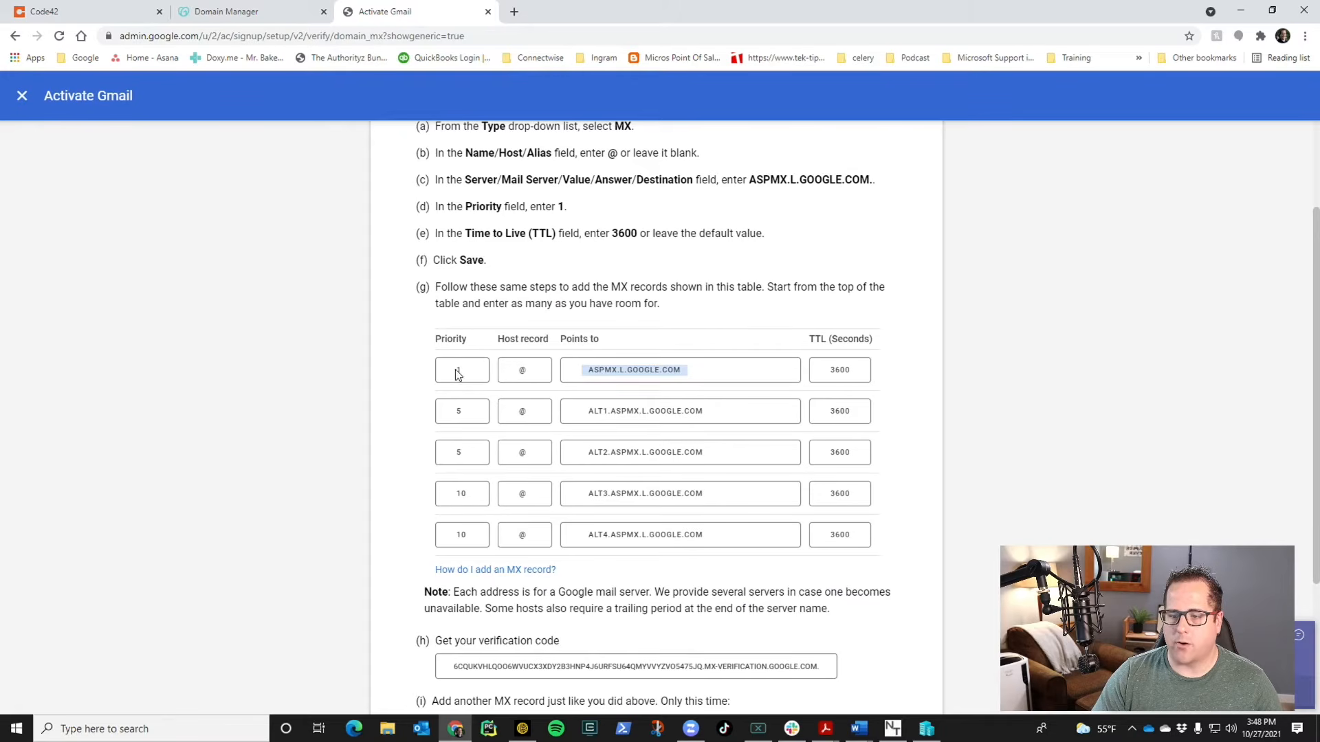
click(644, 411)
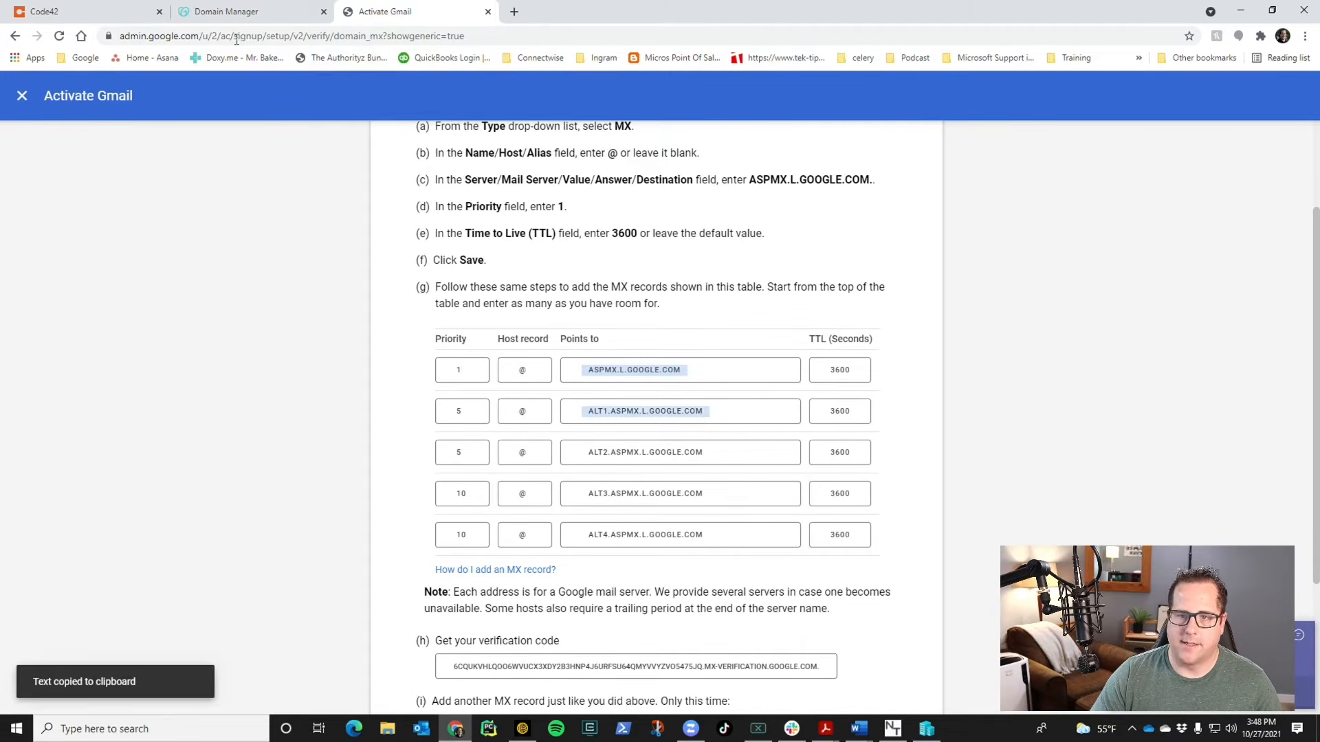
click(227, 11)
click(527, 618)
text(1)
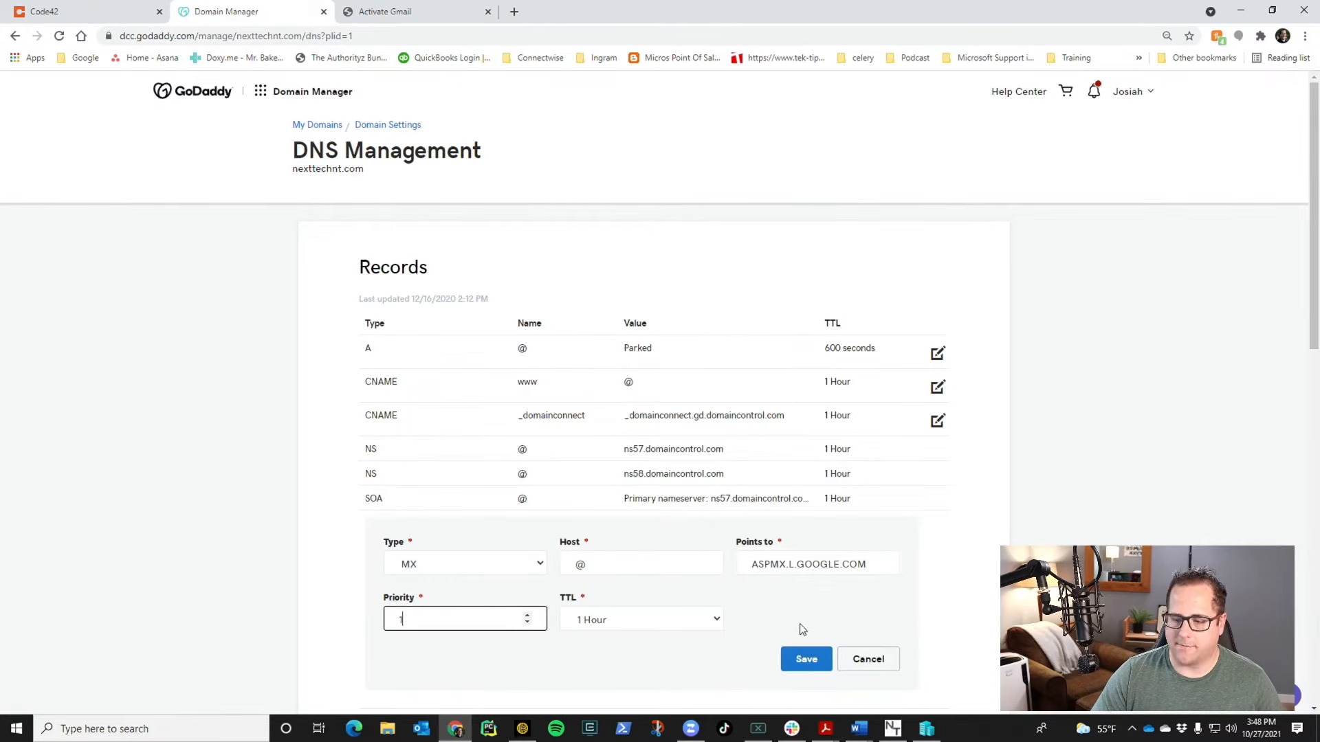
click(805, 658)
- Create a second MX record for @ pointing to ALT1.ASPMX.L.GOOGLE.COM with priority 5
click(479, 605)
click(459, 520)
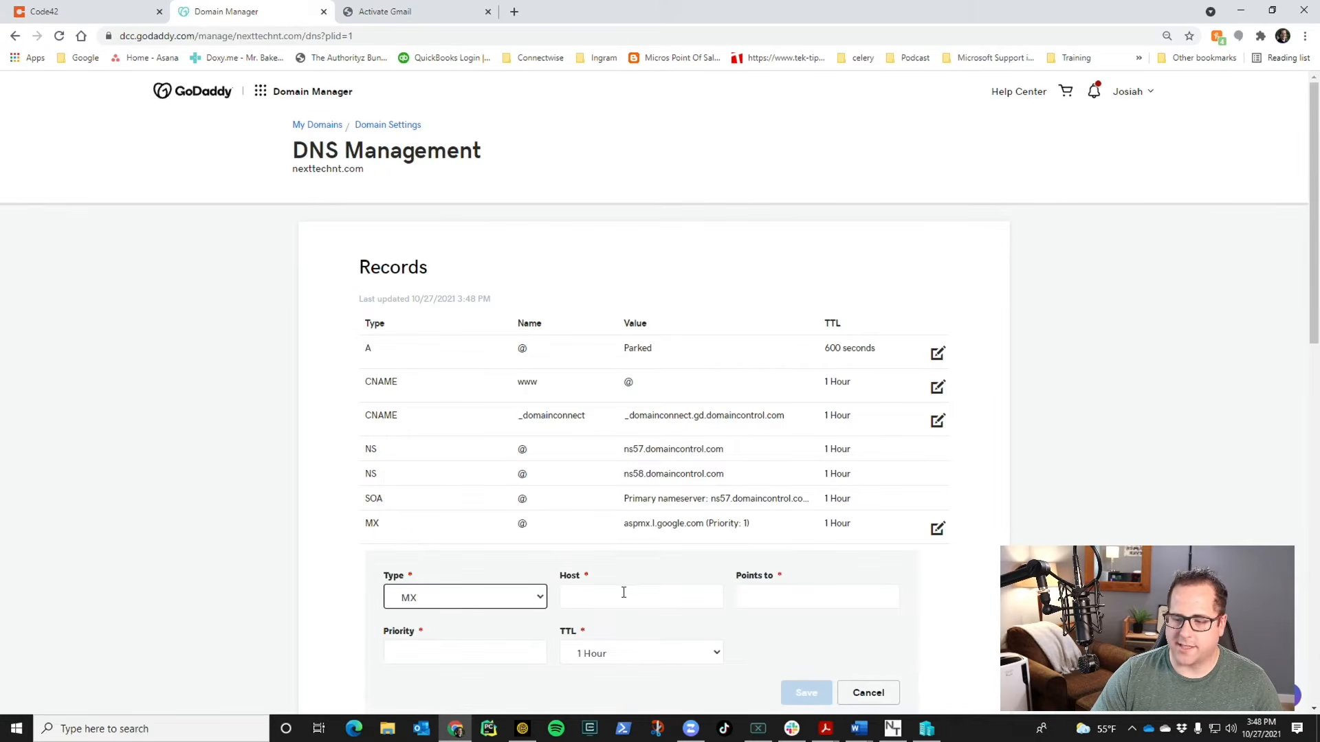
click(624, 592)
text(@)
key(Tab)
key(ctrl+v)
click(516, 651)
text(5)
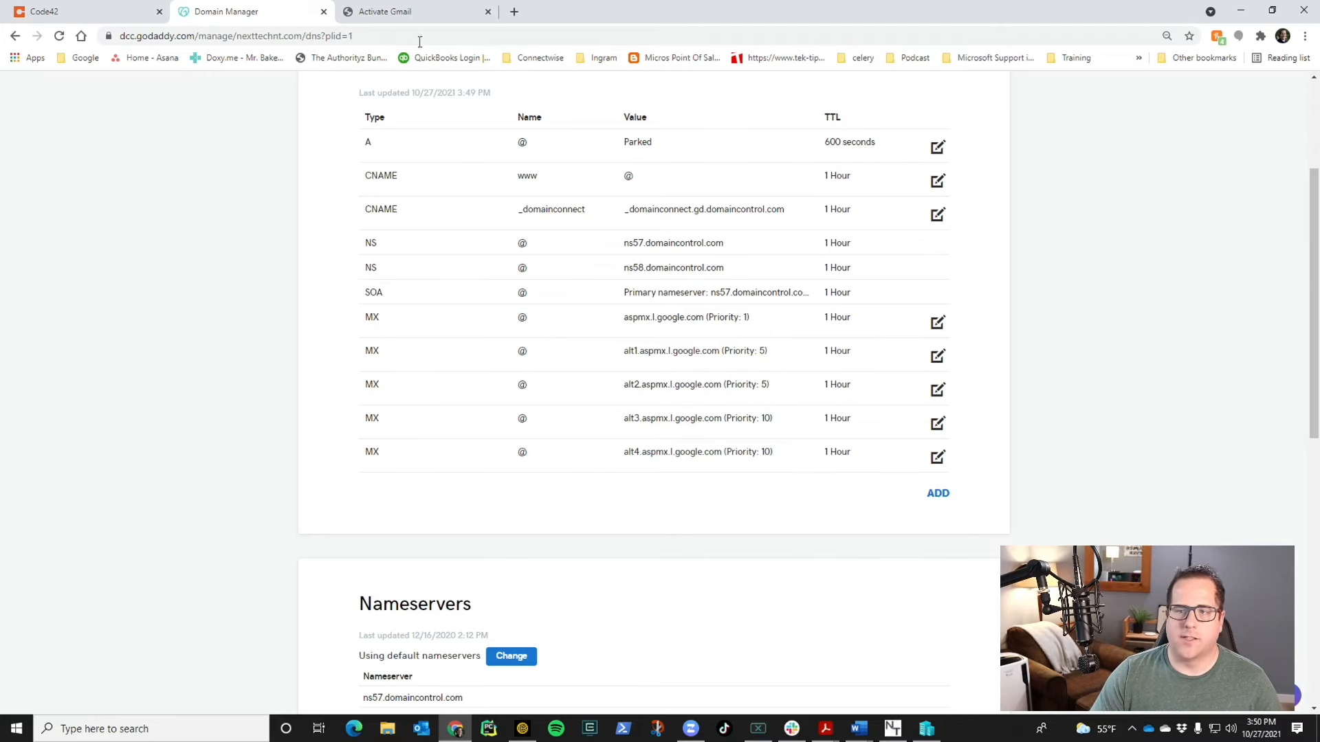
click(414, 13)
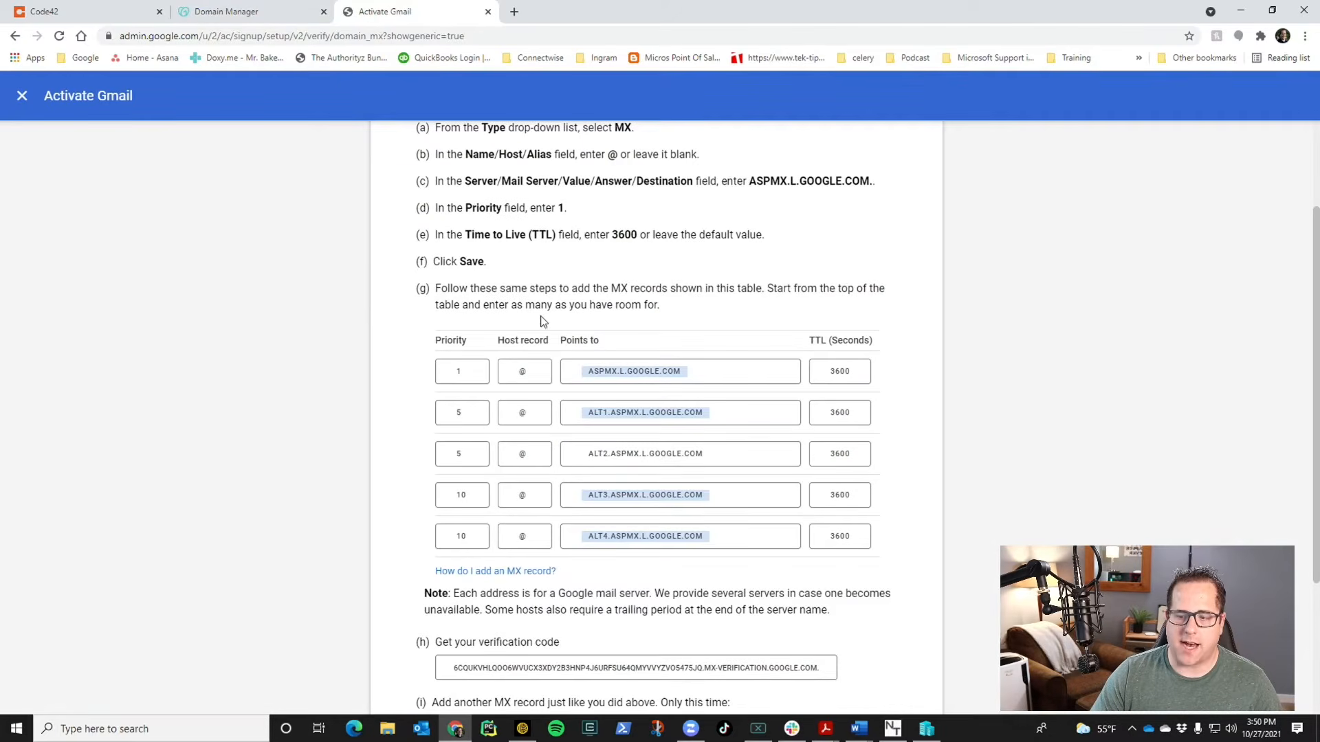
- Copy the MX verification code from step (h) of the Activate Gmail instructions
scroll(542, 320, down, 3)
click(583, 463)
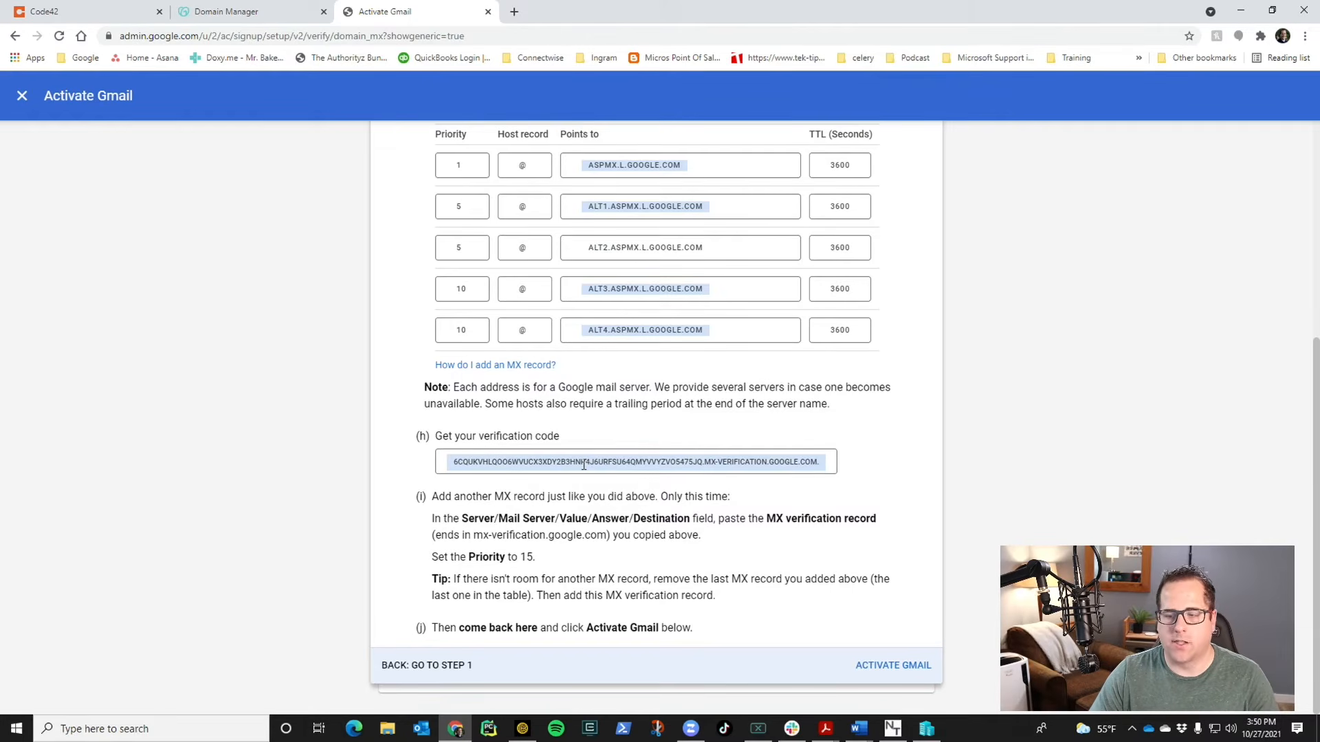
scroll(550, 539, down, 1)
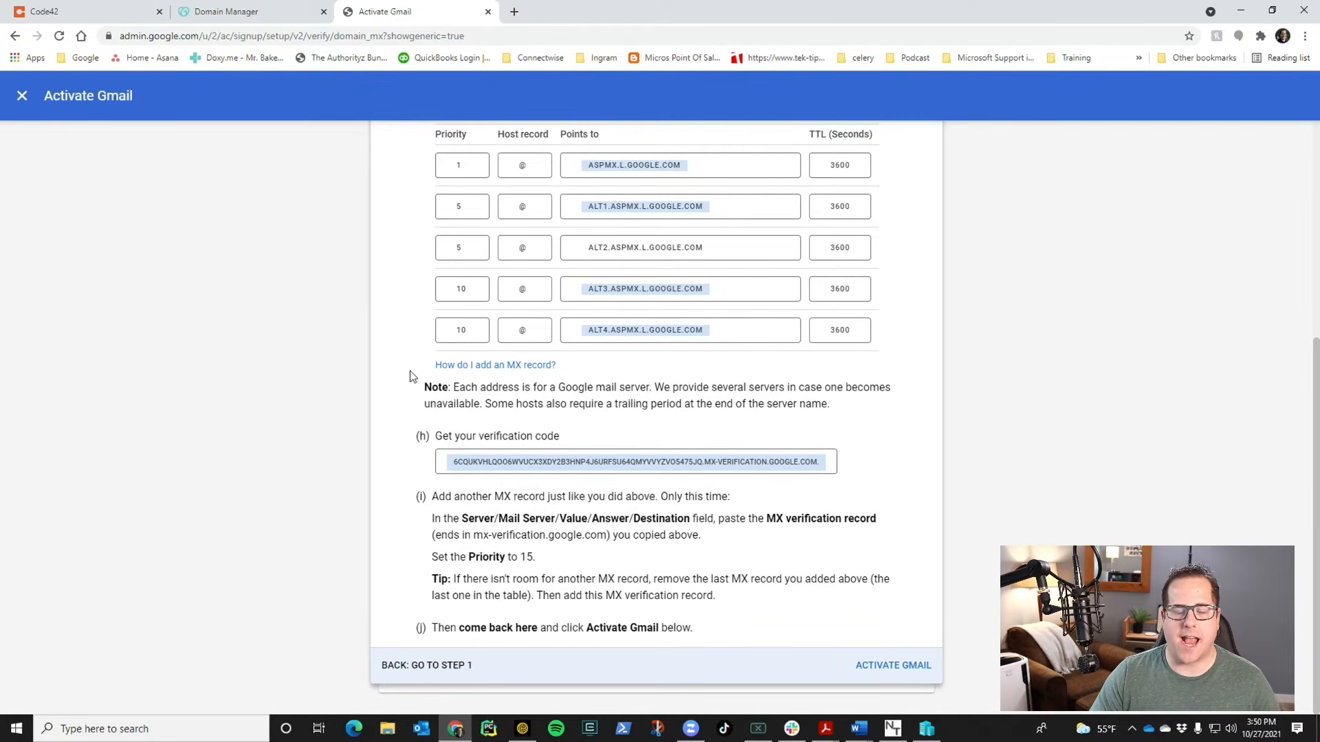
click(241, 10)
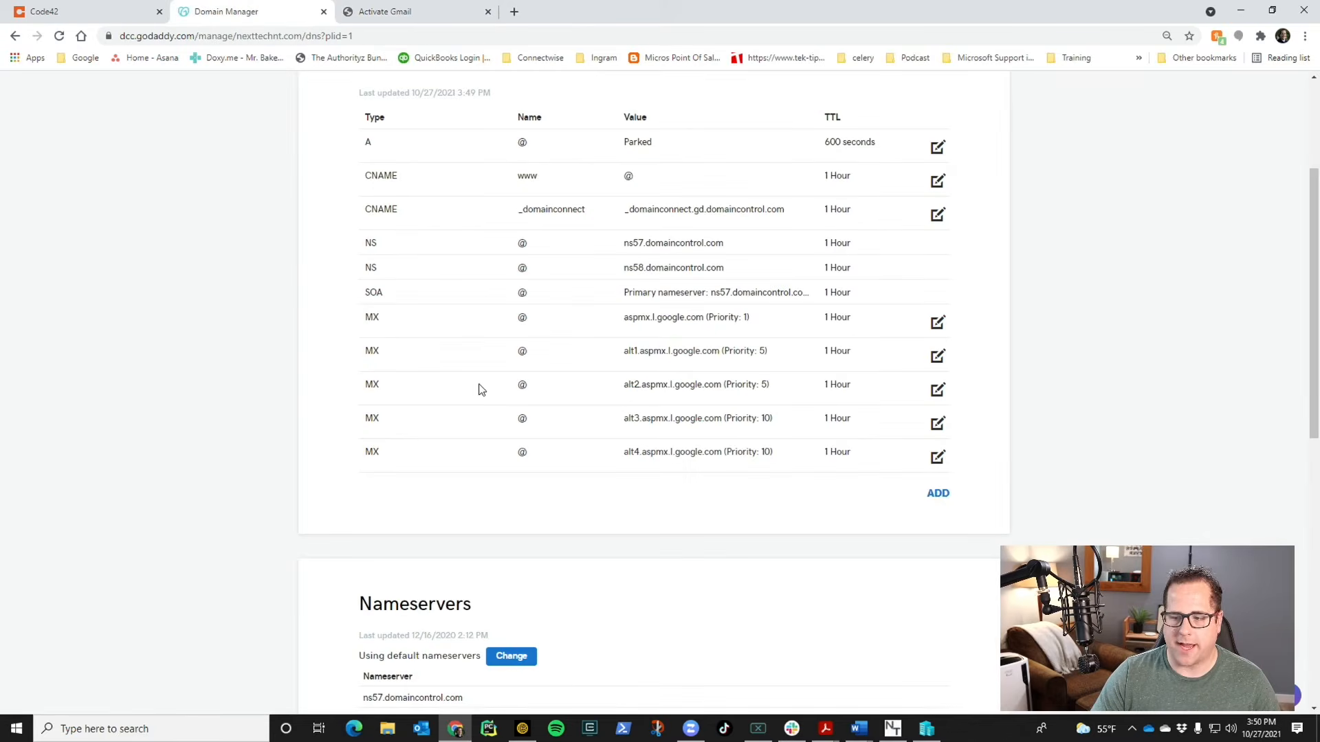
- Add an MX record for @ holding the pasted Google verification value at priority 15
click(938, 493)
click(493, 533)
click(477, 600)
click(633, 525)
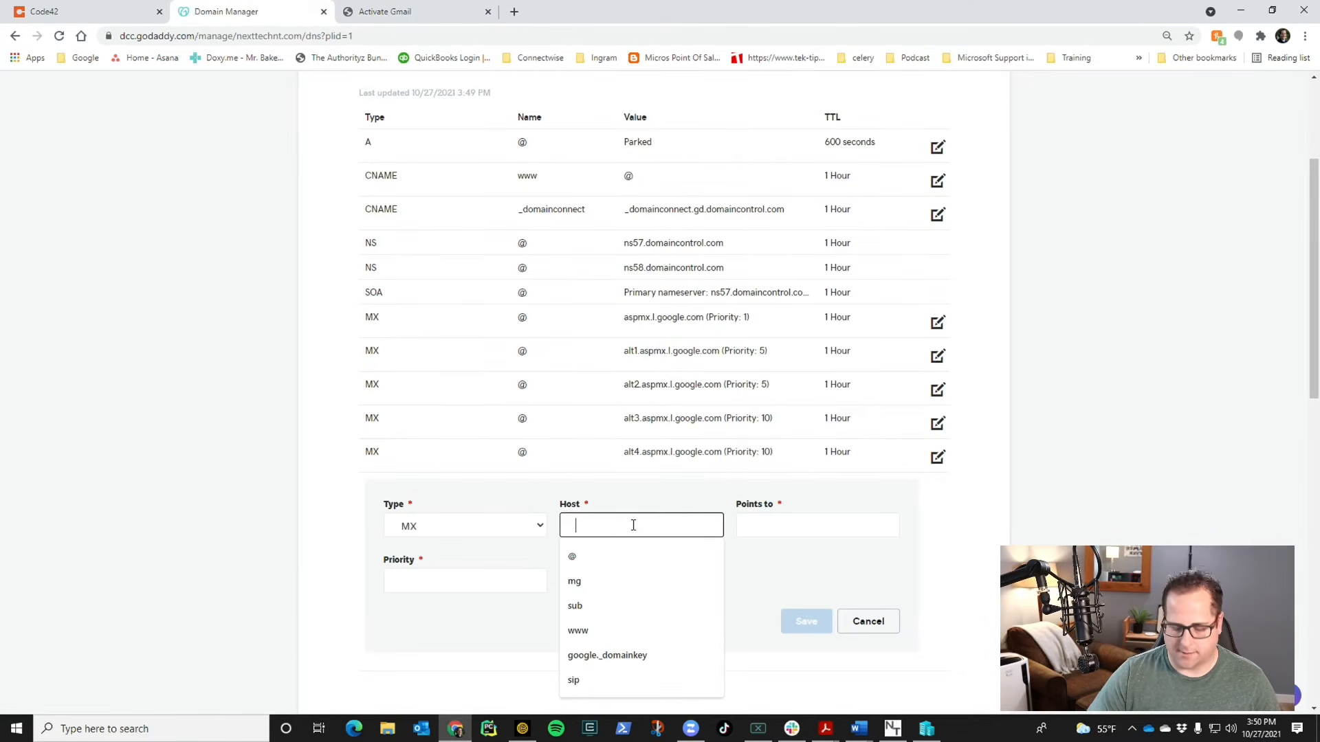
text(@)
key(Tab)
key(ctrl+v)
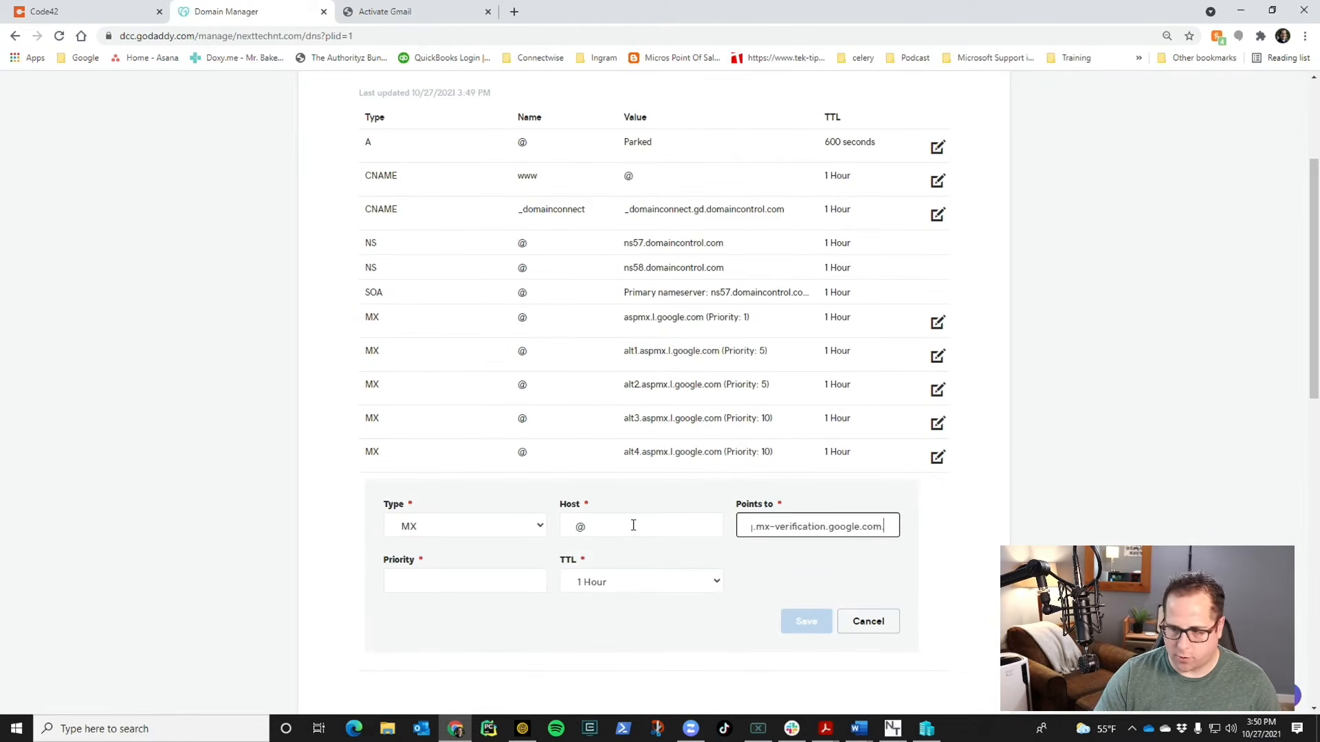
click(506, 579)
text(15)
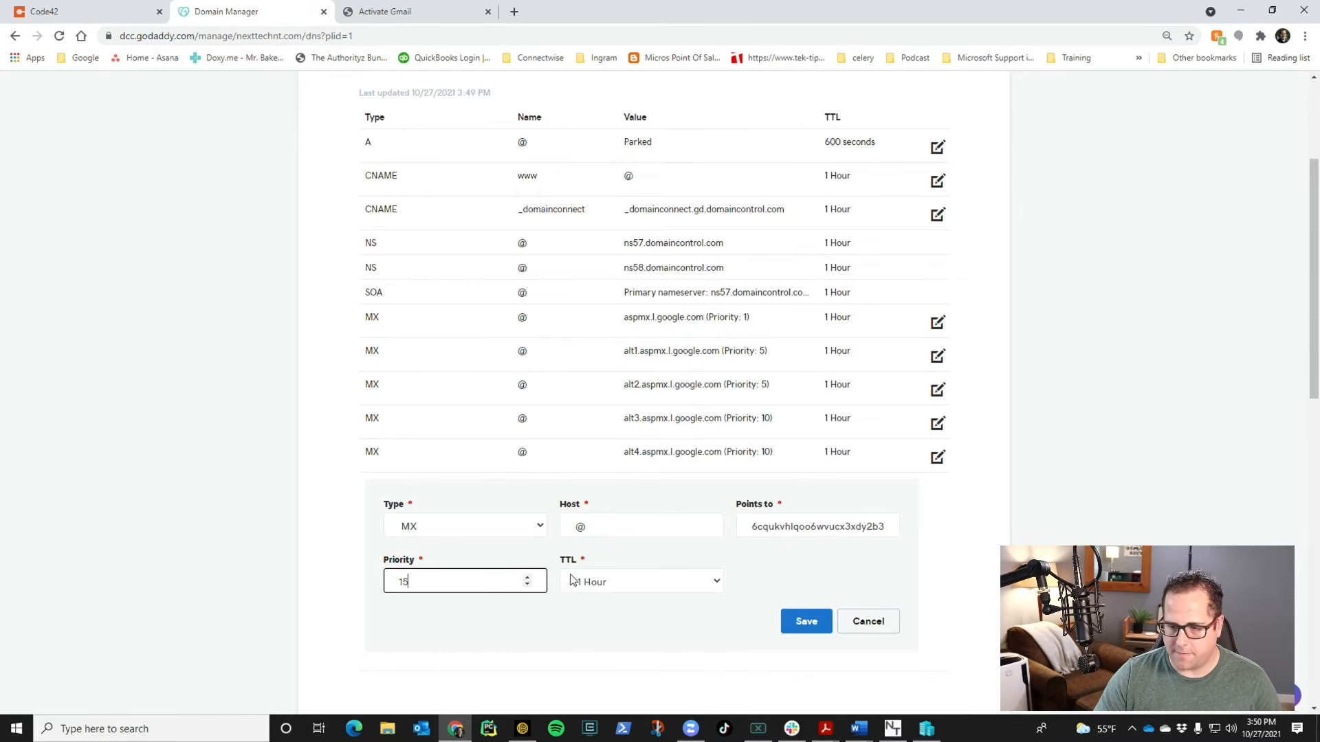
click(807, 625)
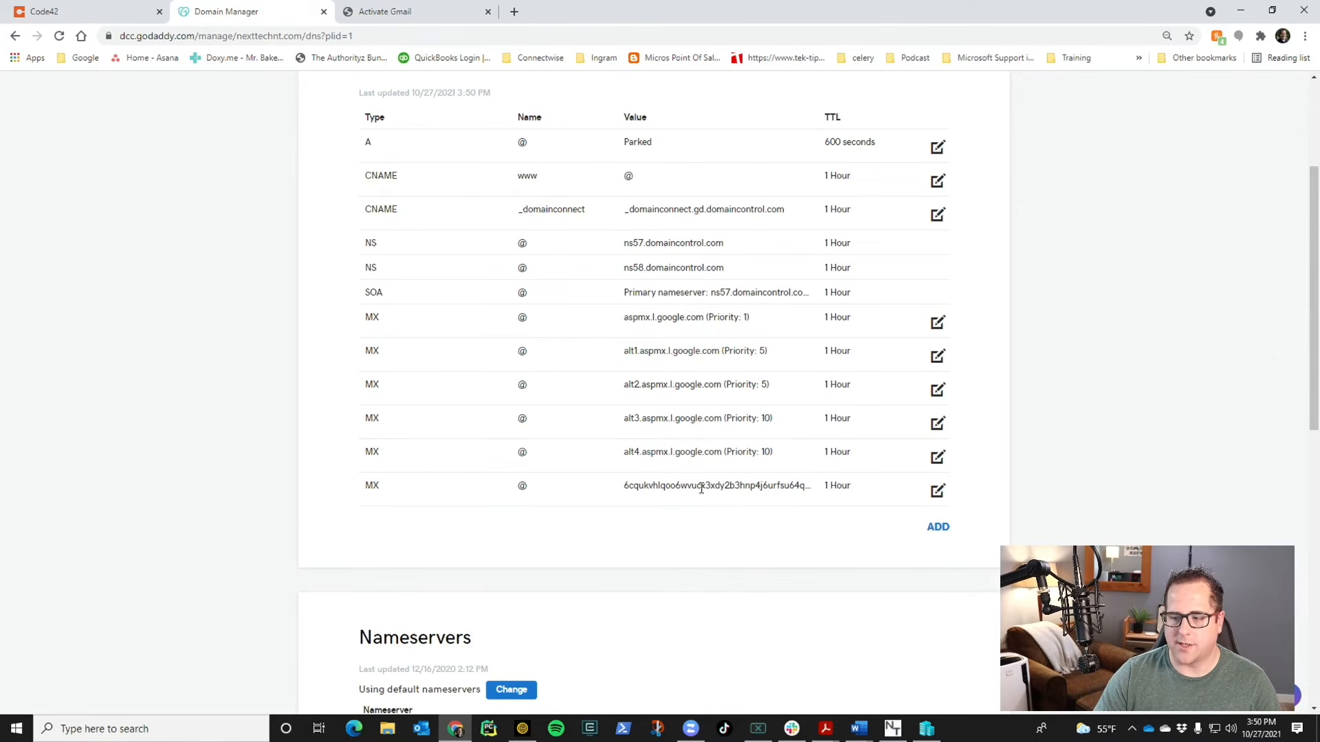
click(389, 11)
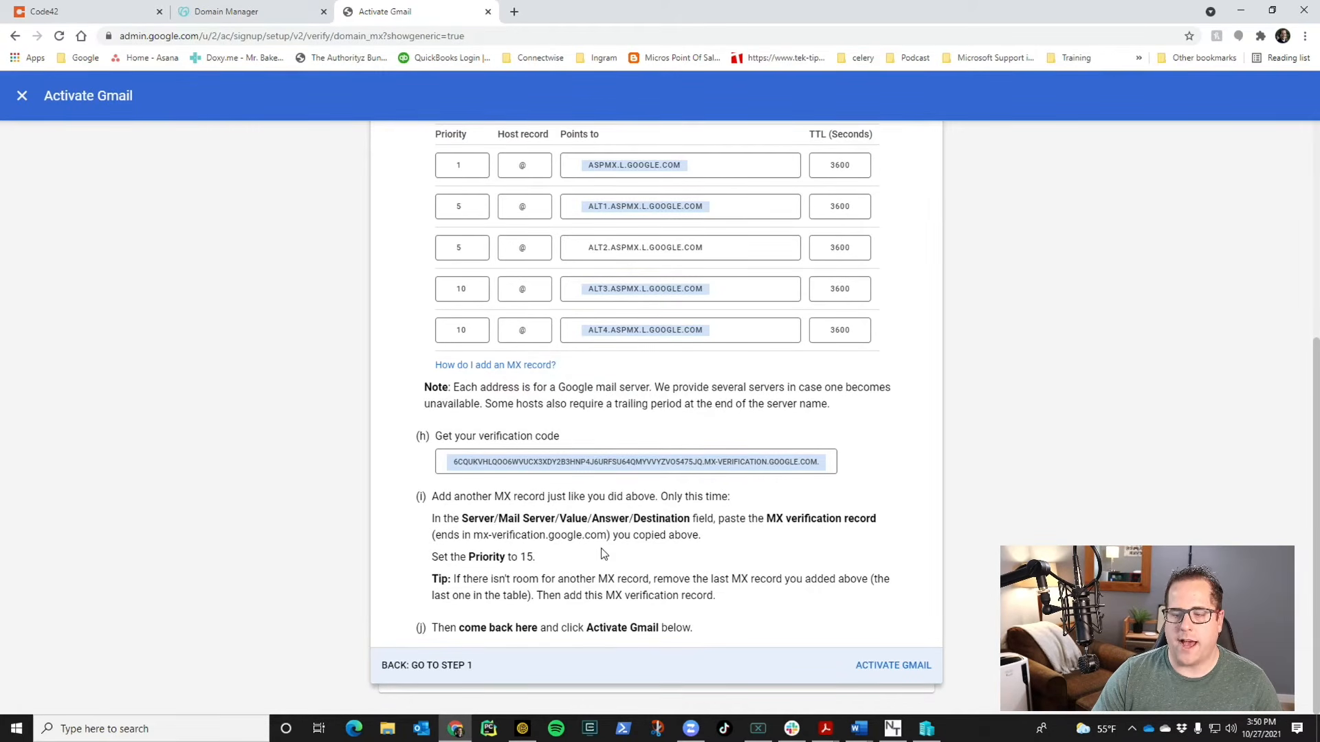
- Run the Activate Gmail MX check and finish once the records are confirmed
click(893, 666)
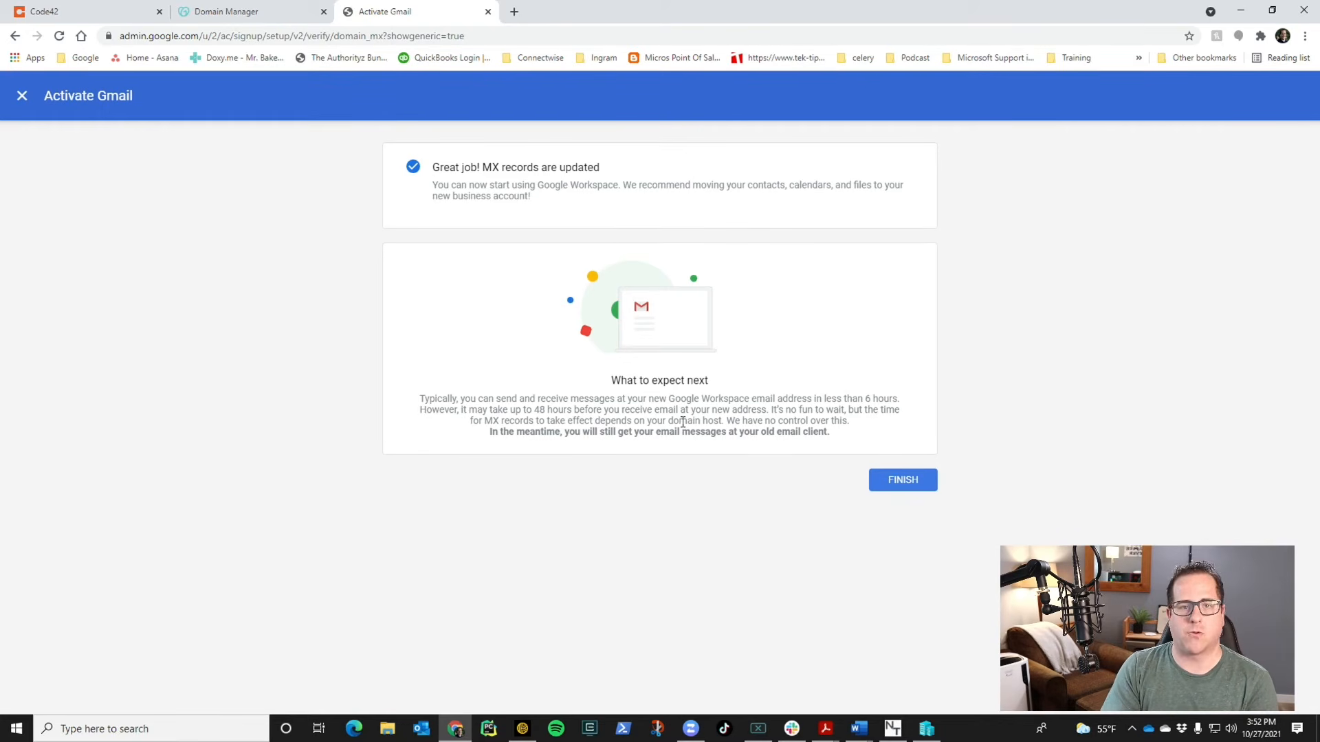
click(896, 486)
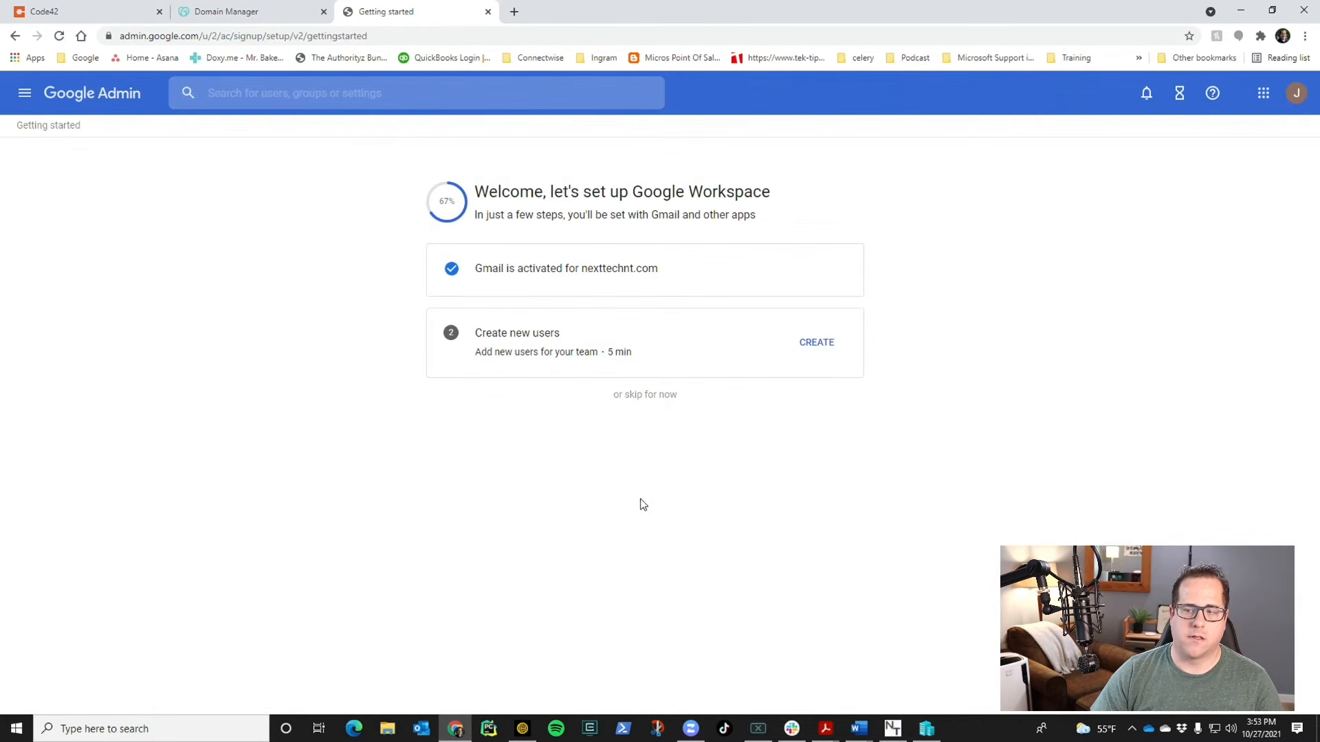
- Skip adding users and review the list of Google Workspace features to explore
click(661, 397)
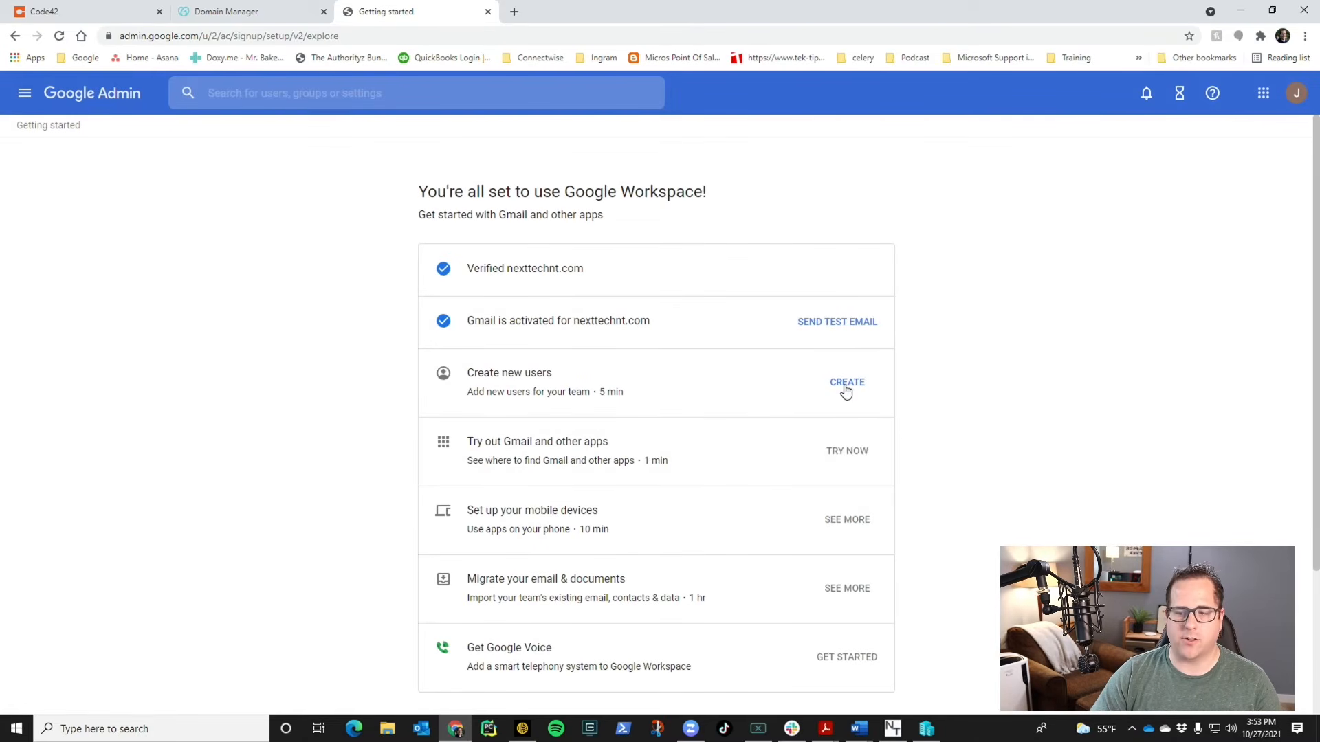
scroll(767, 459, down, 3)
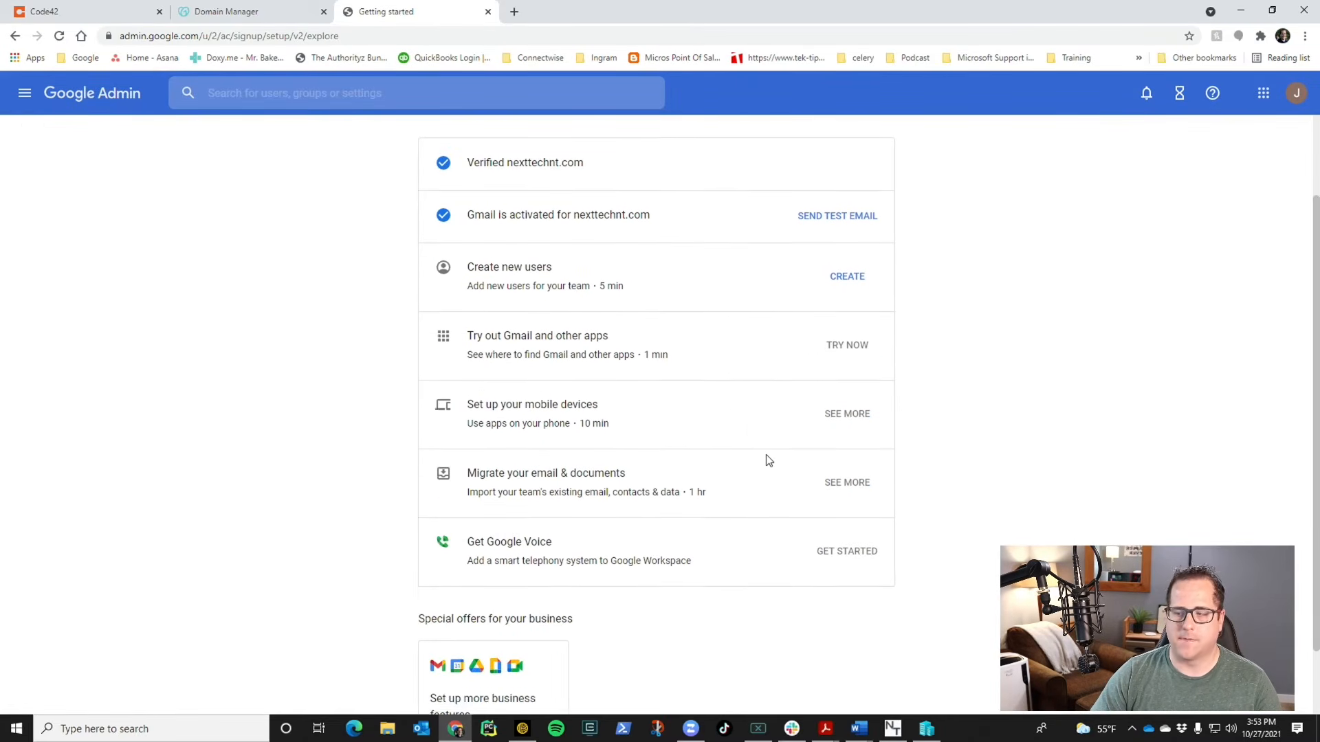
scroll(753, 463, up, 3)
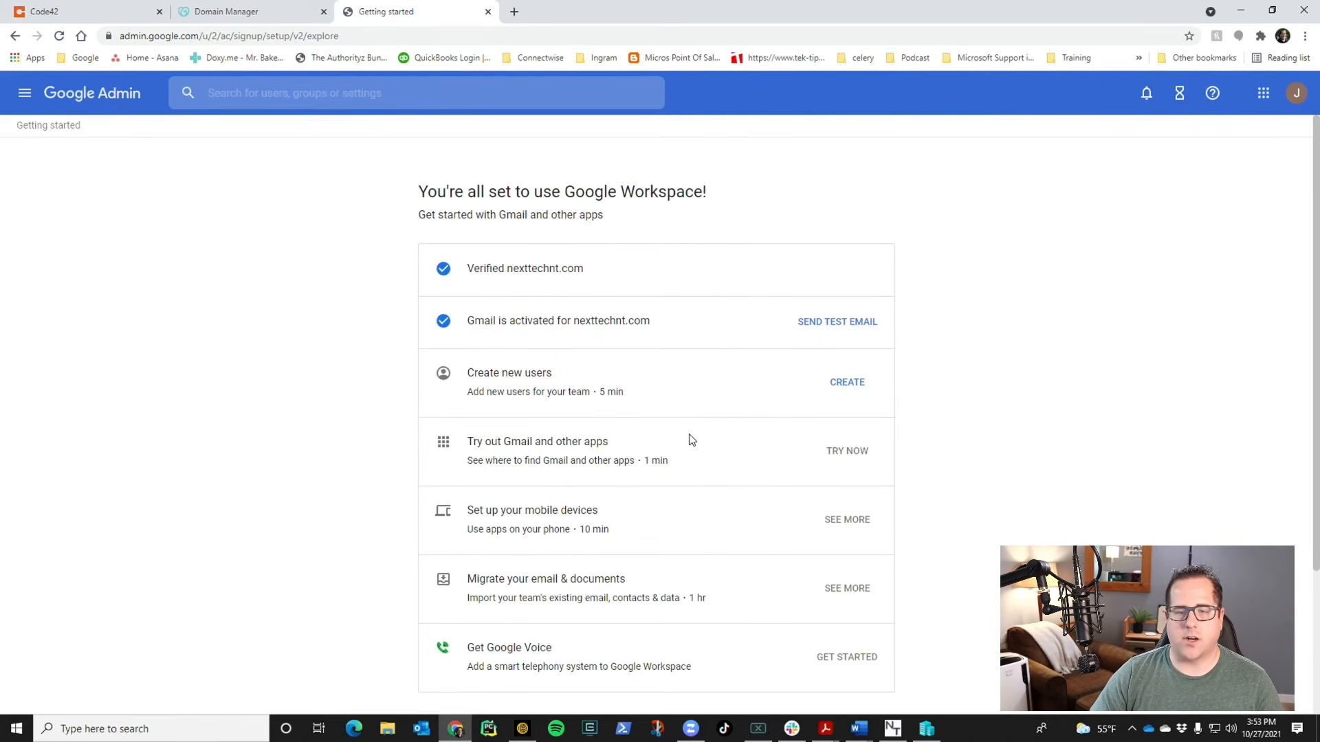
- Go to the Admin console Home dashboard, then launch Gmail from the Google apps menu
click(23, 100)
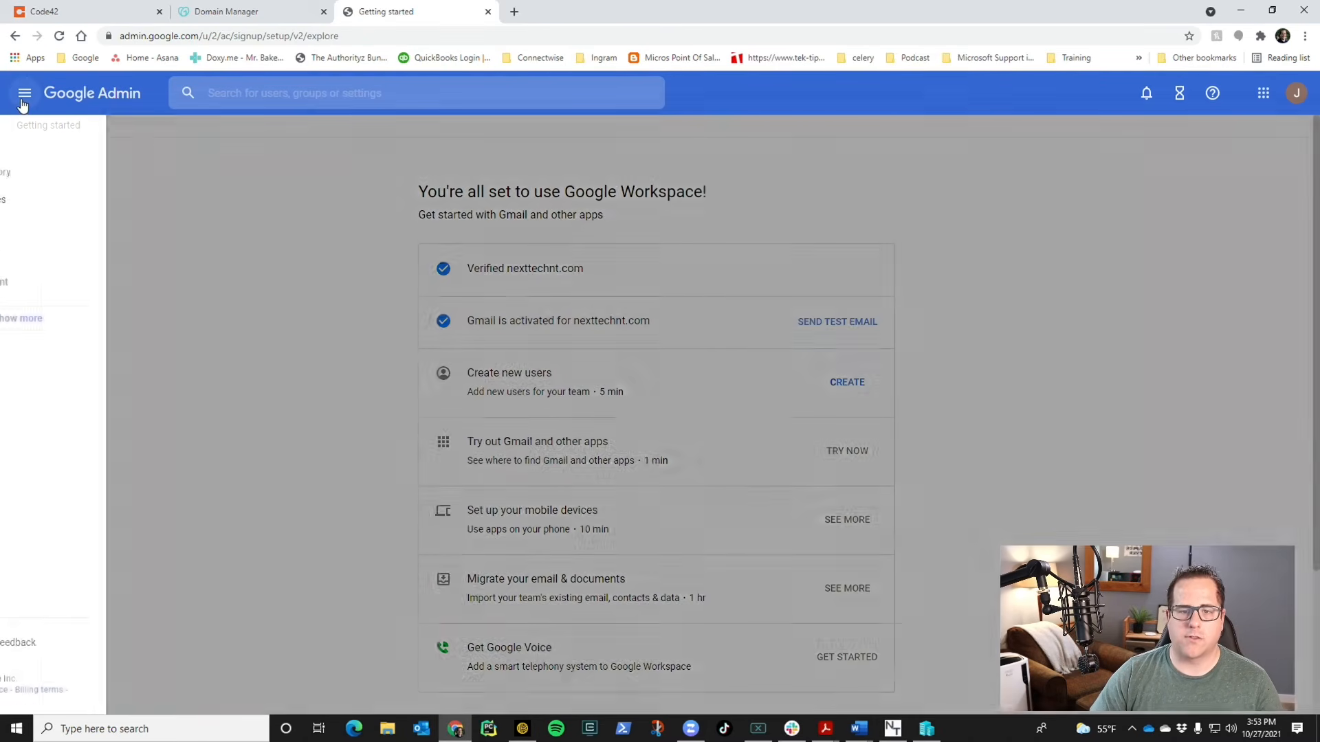
click(71, 146)
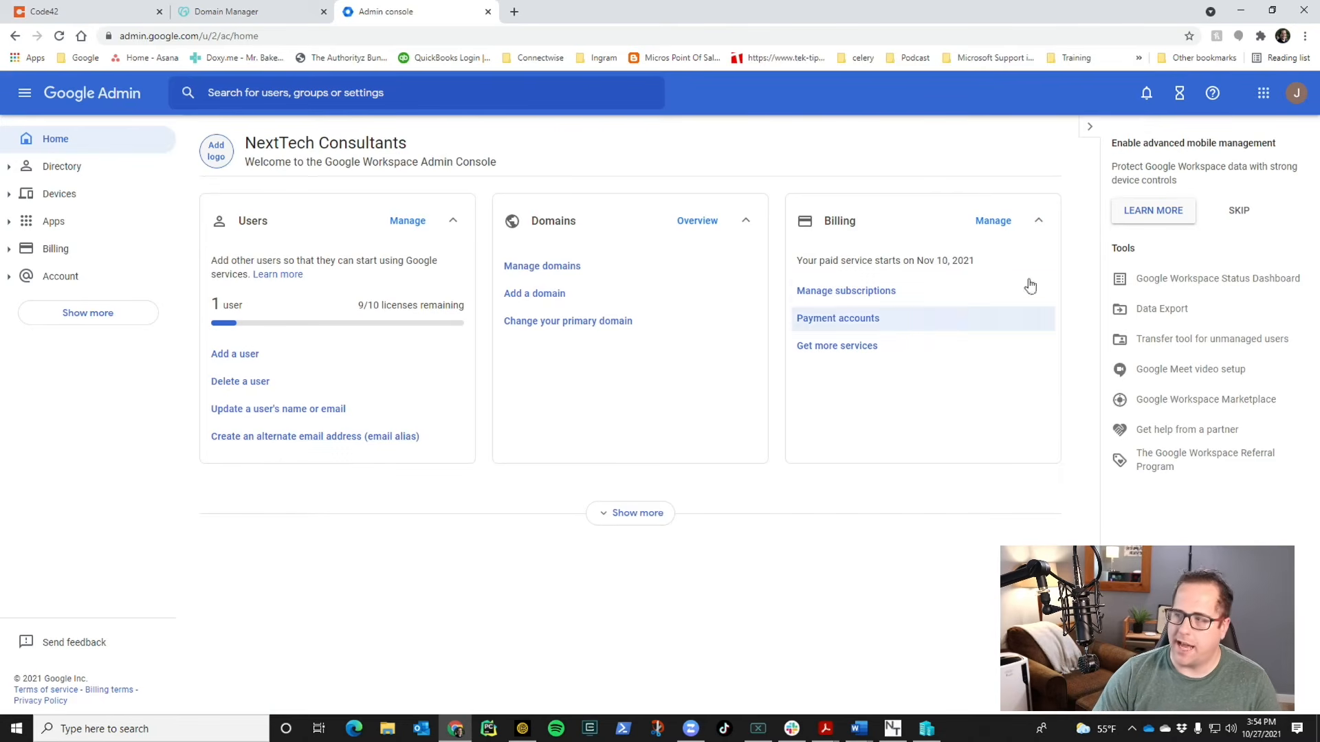
click(1262, 93)
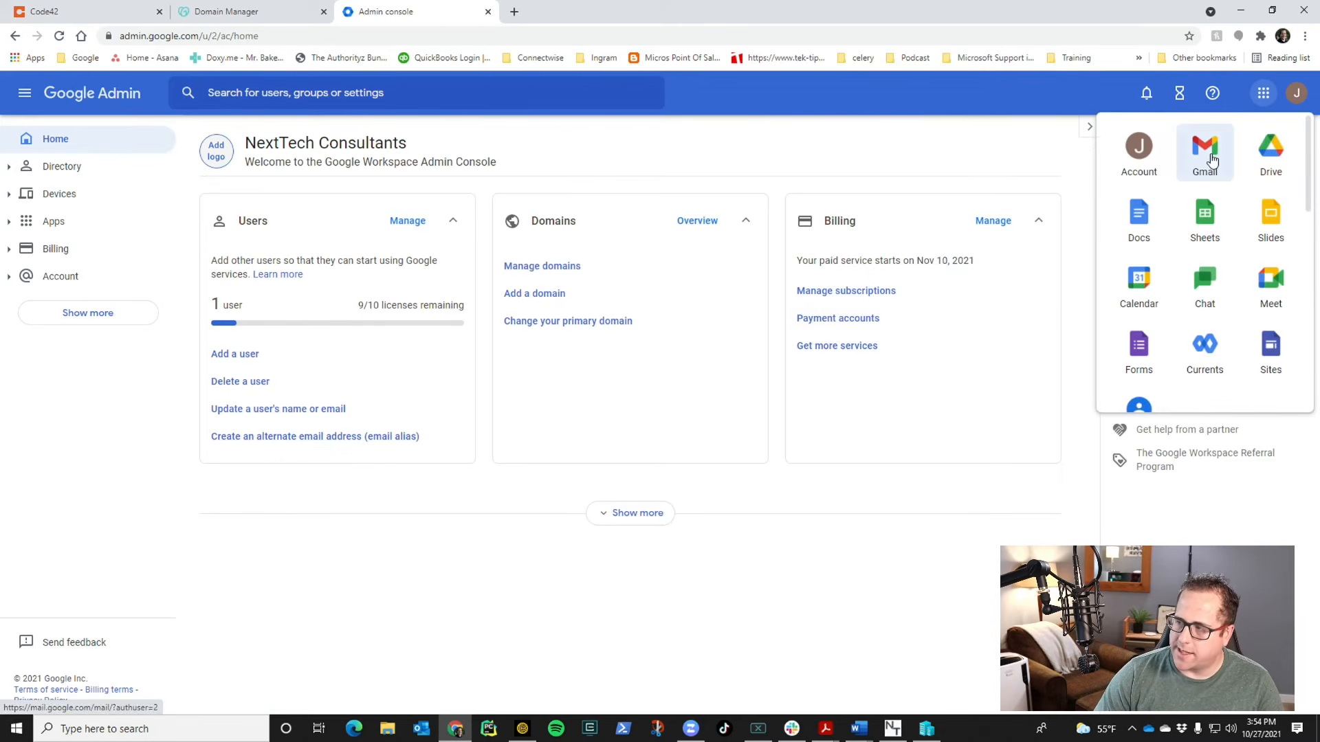
click(1208, 153)
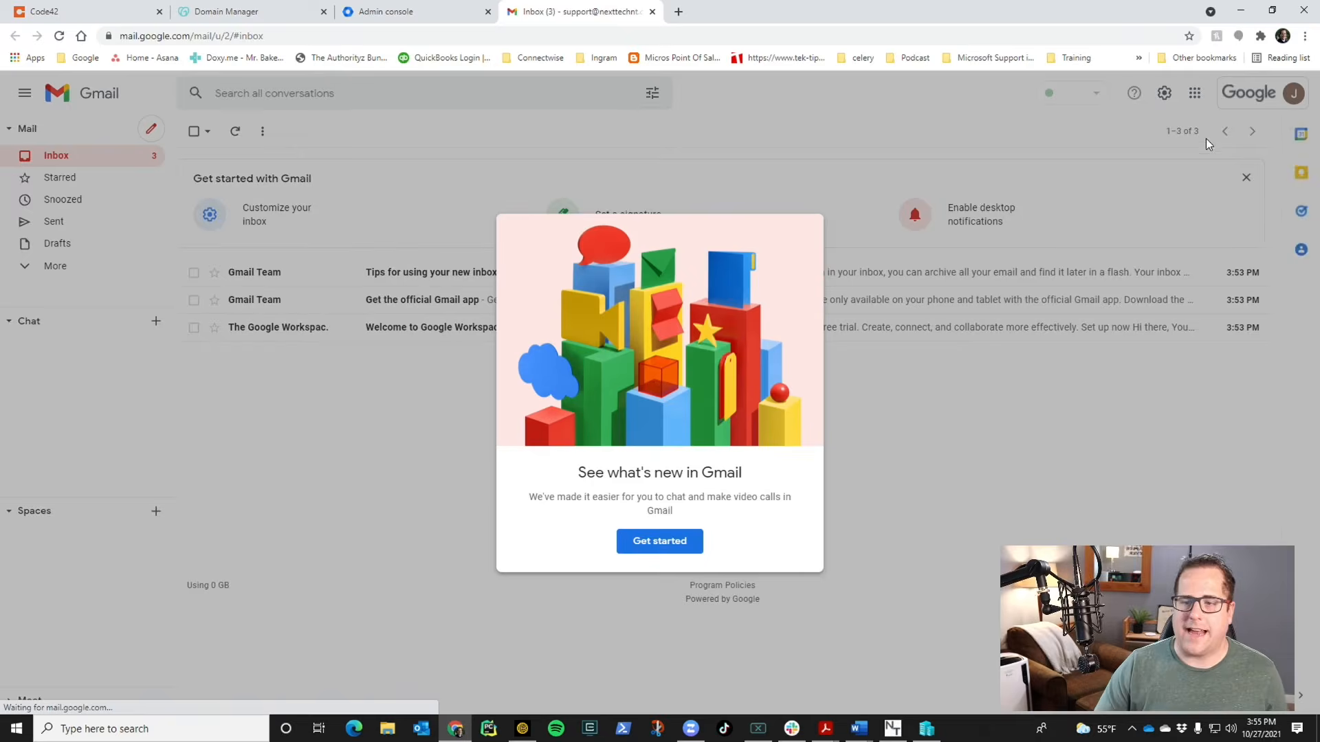
- Close the 'See what's new in Gmail' popup and finish the feature tour to reveal the inbox
click(685, 548)
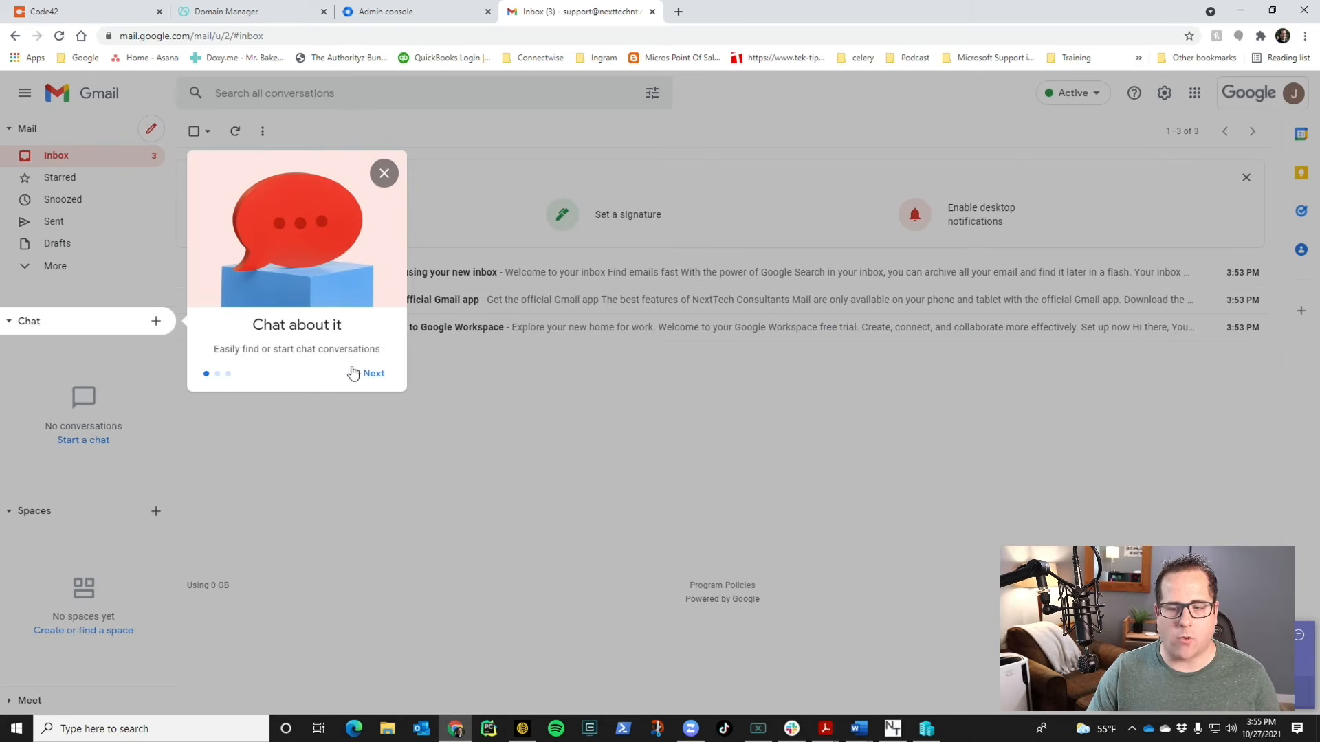
click(373, 373)
click(374, 597)
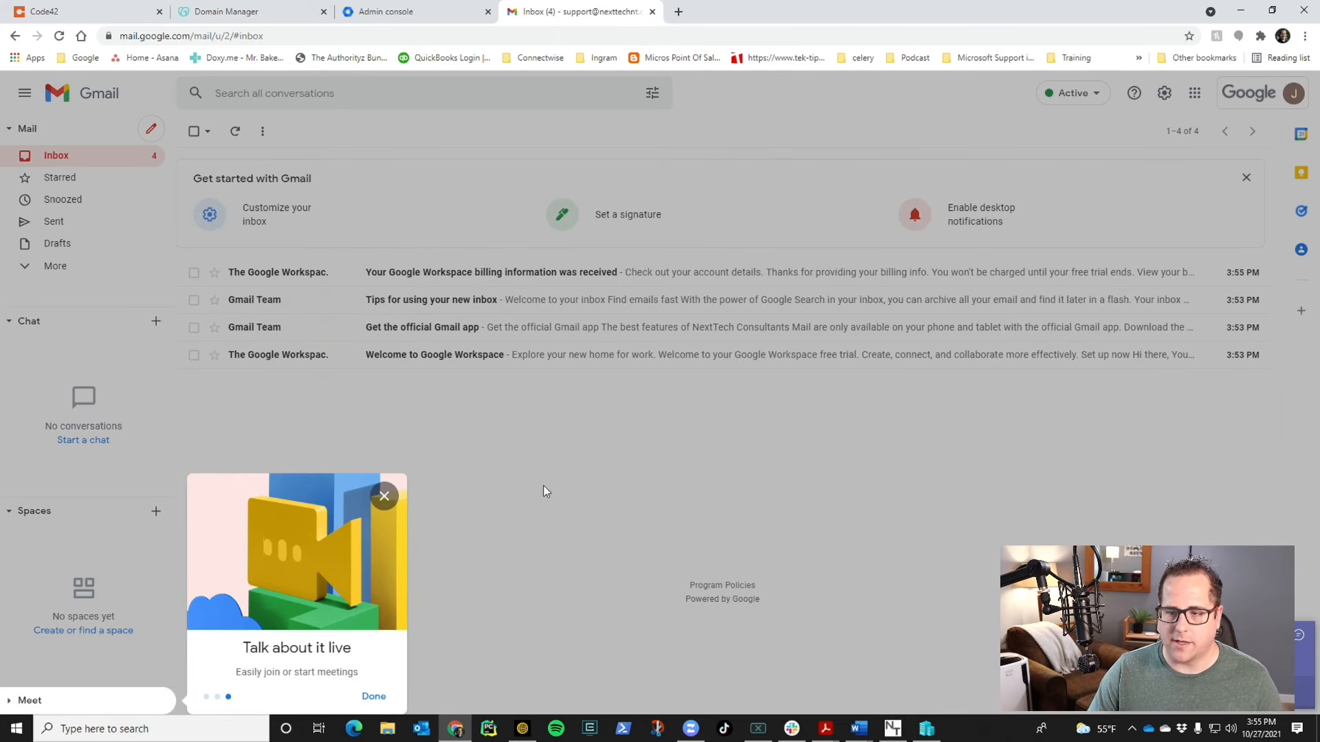
click(374, 696)
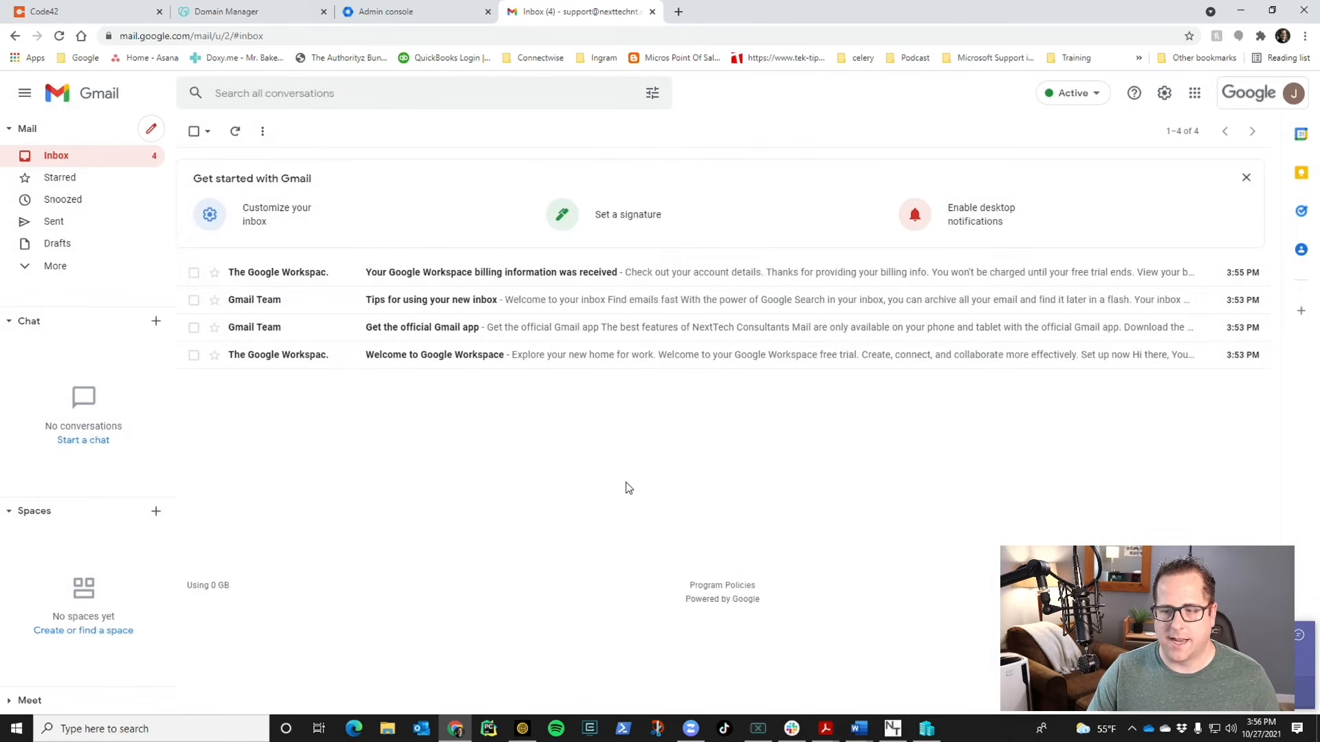